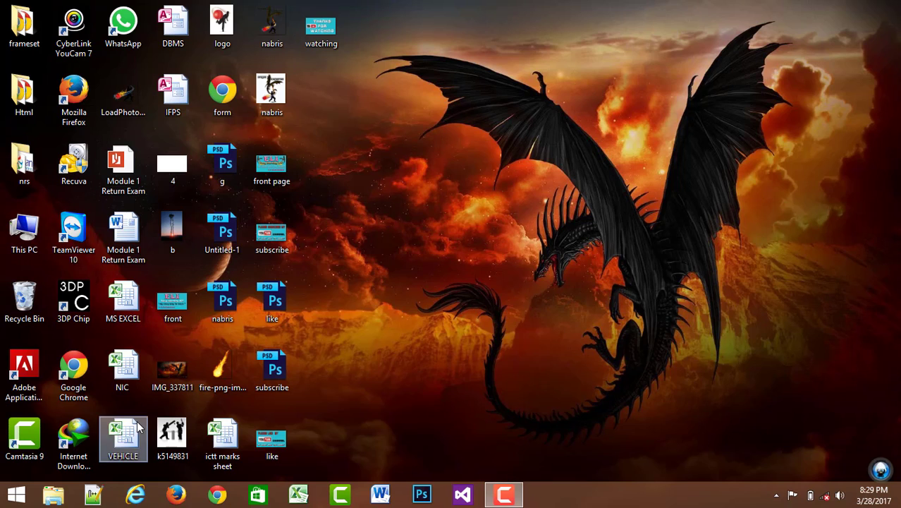
Open the MS EXCEL workbook from the desktop
double_click(134, 293)
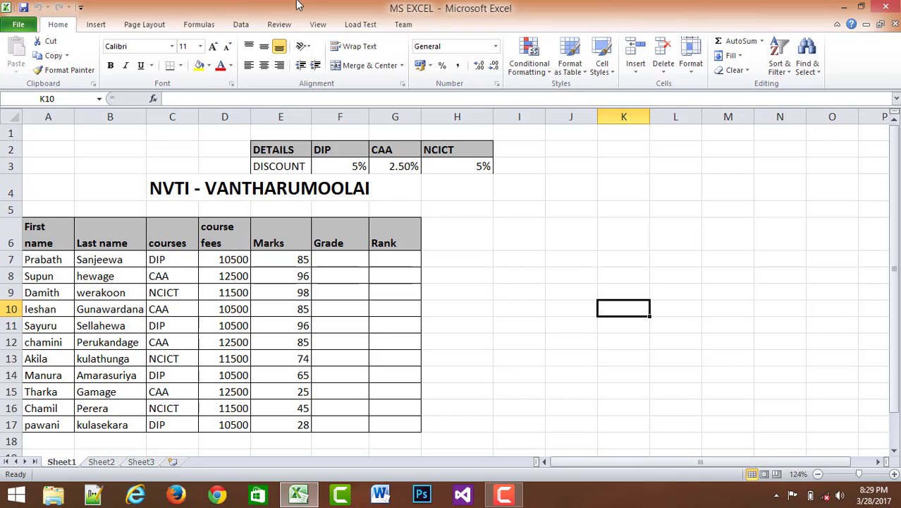
Examine the Highlight Cells Rules offered by conditional formatting and the course names in the table's courses column
left_click(541, 72)
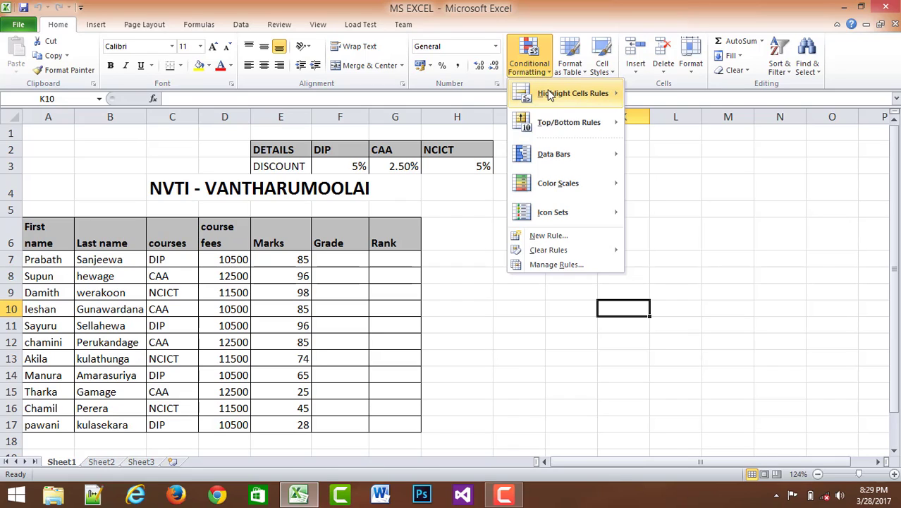
mouse_move(553, 90)
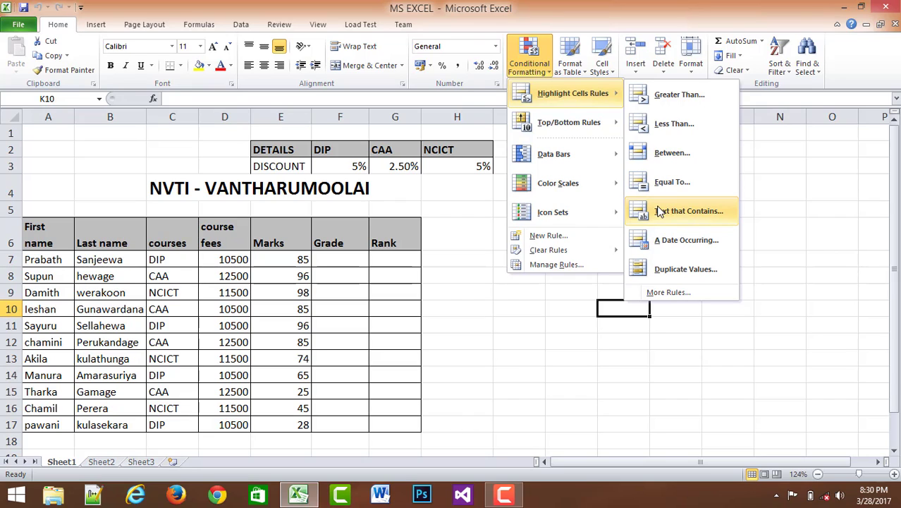
left_click(473, 329)
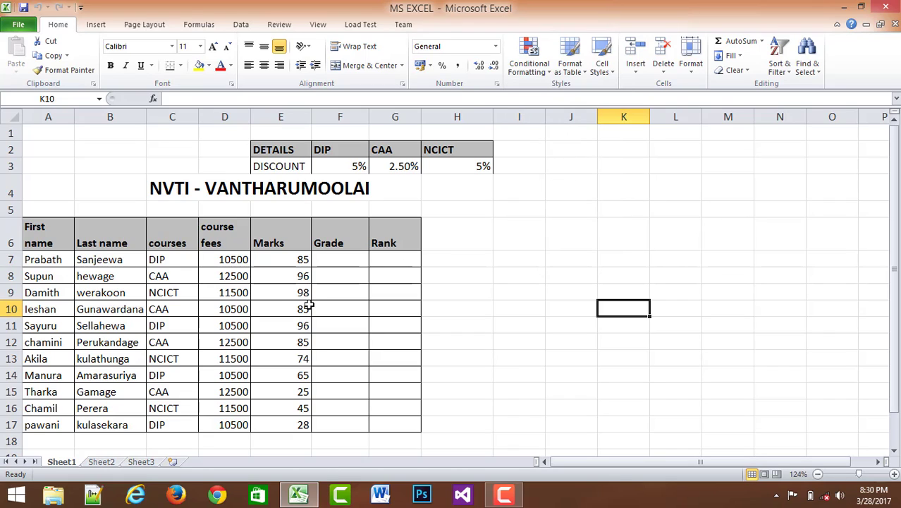
left_click(171, 259)
left_click(169, 278)
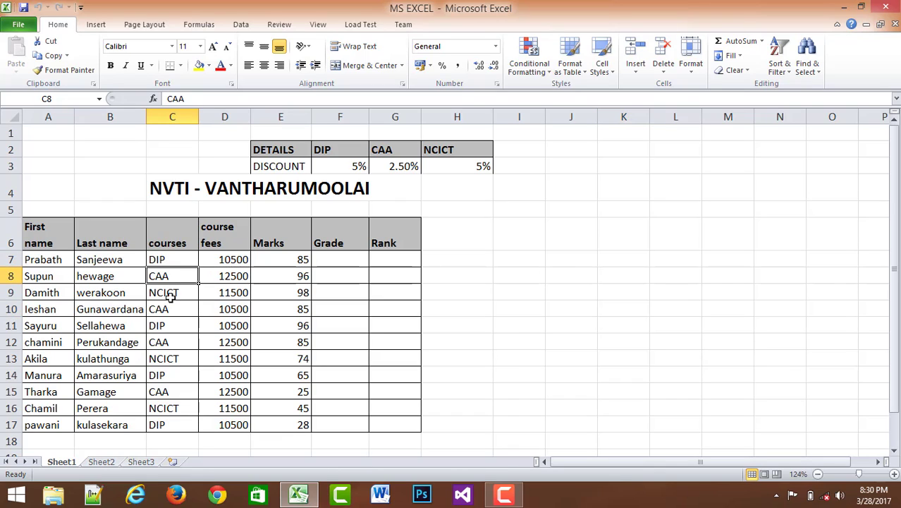
left_click(171, 296)
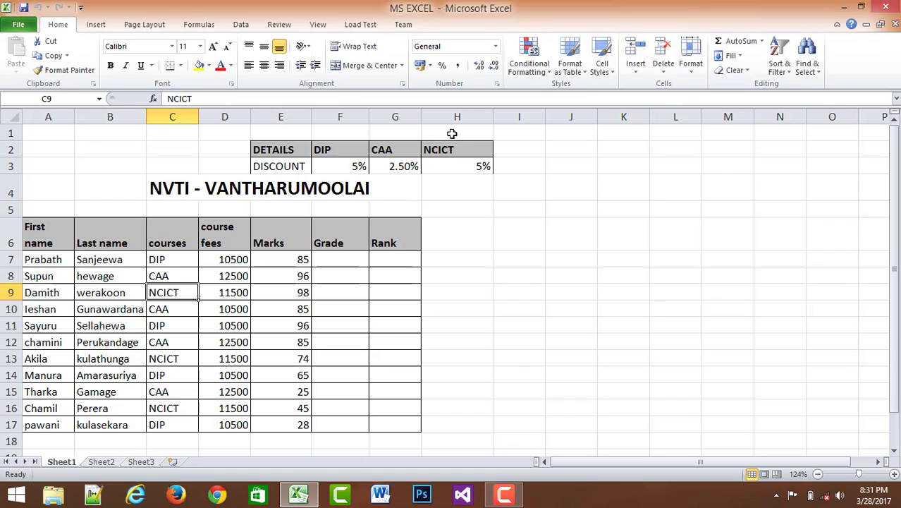
left_click(551, 75)
mouse_move(565, 94)
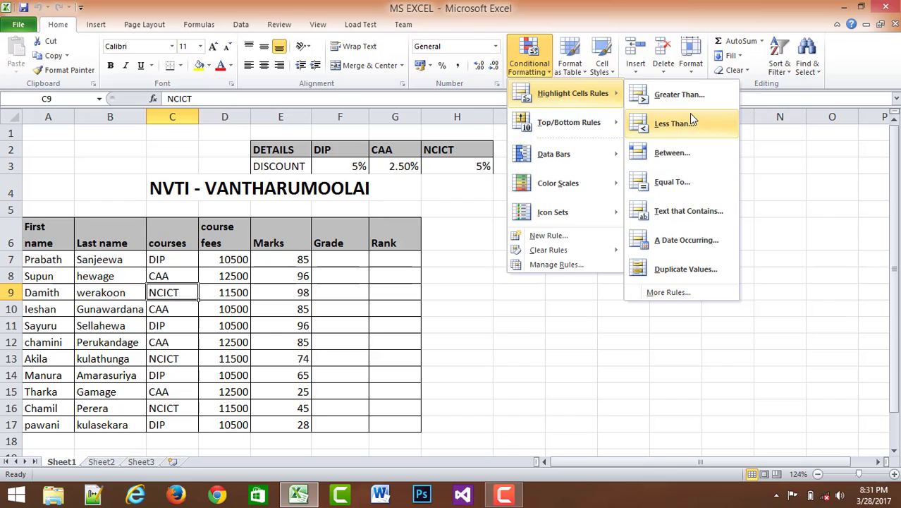
left_click(709, 343)
Start an Equal To highlight rule for the course cells C7:C17 with DIP as the comparison value
left_click_drag(173, 259, 167, 420)
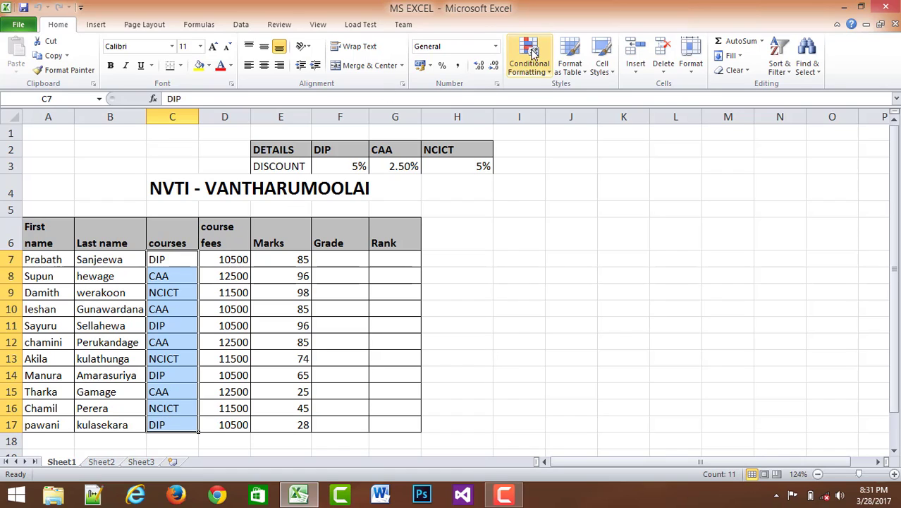
left_click(536, 67)
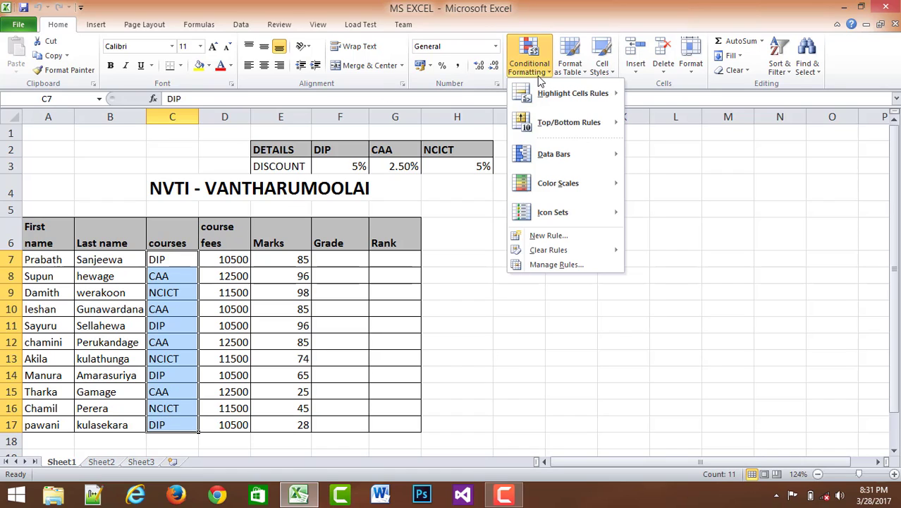
mouse_move(593, 91)
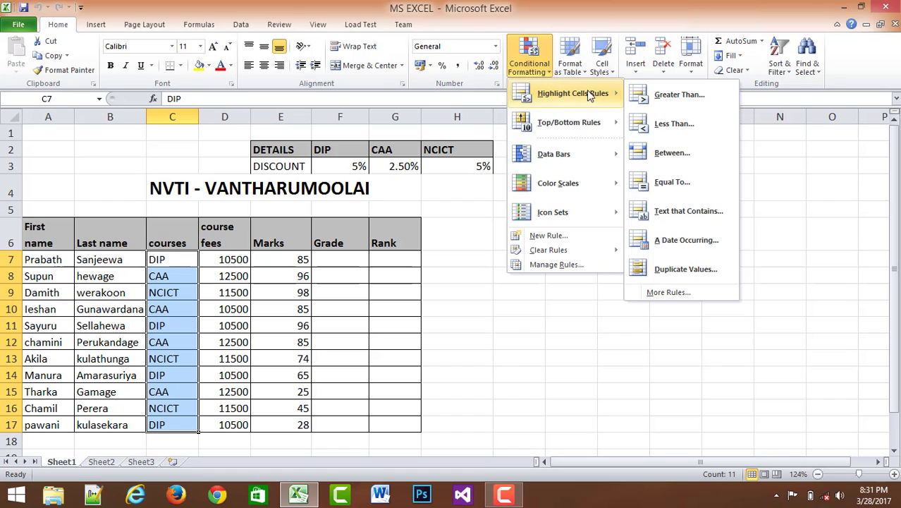
left_click(690, 177)
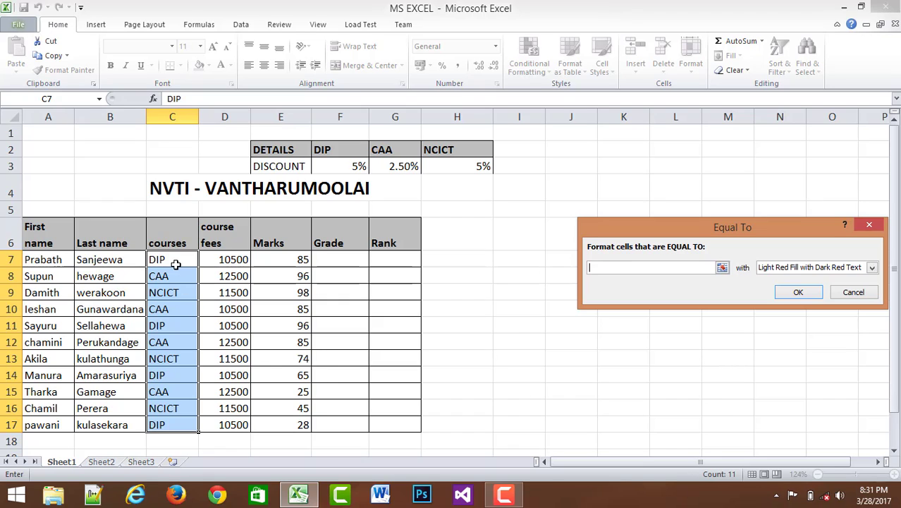
type("DIP")
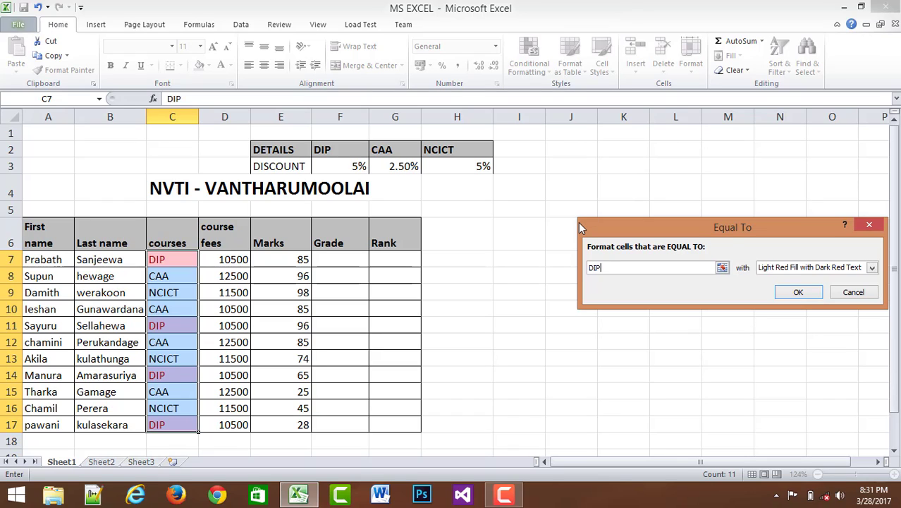
Replace the rule's typed comparison value with a reference to cell C7
key("BackSpace")
key("BackSpace")
key("BackSpace")
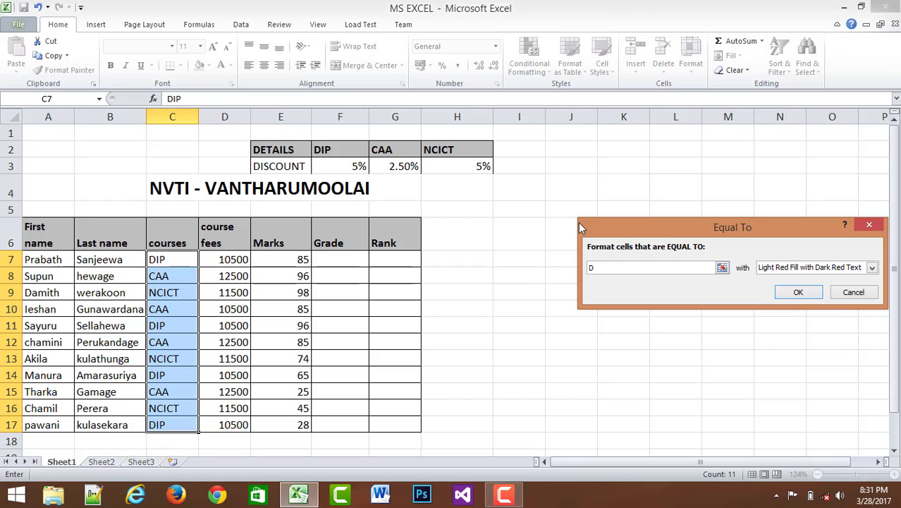
left_click(170, 260)
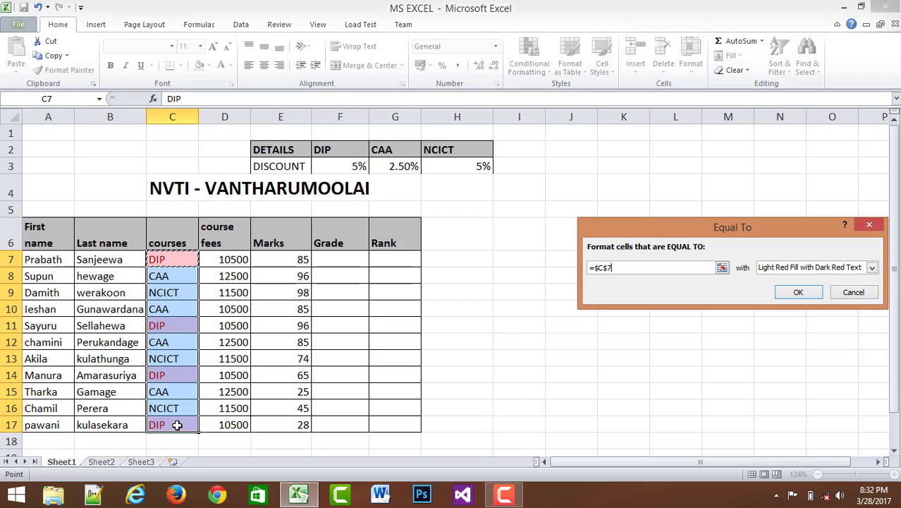
Try the yellow preset on the matching courses, choose Green Fill with Dark Green Text and apply the rule
left_click(873, 268)
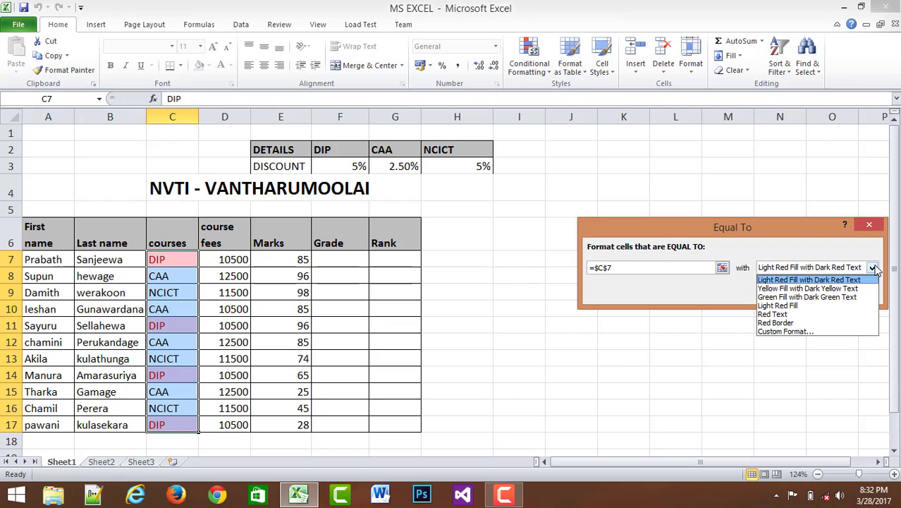
left_click(822, 288)
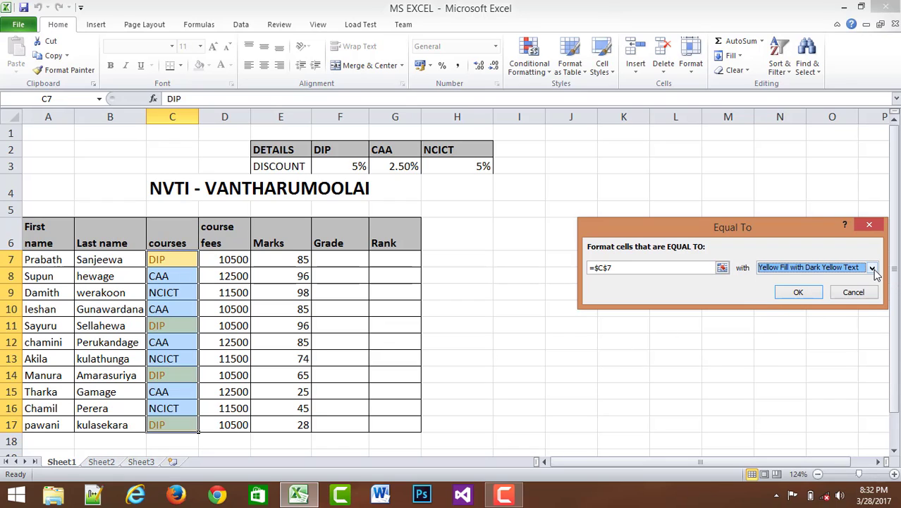
left_click(873, 268)
left_click(818, 297)
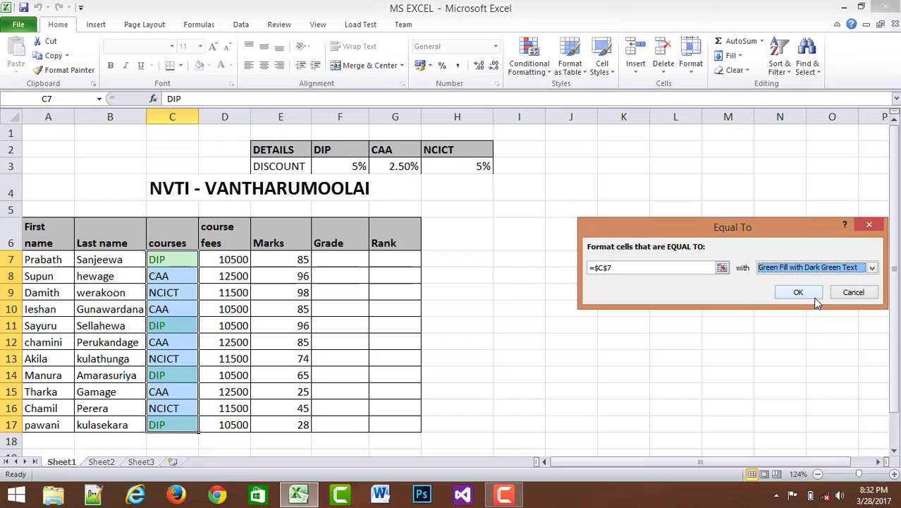
left_click(872, 270)
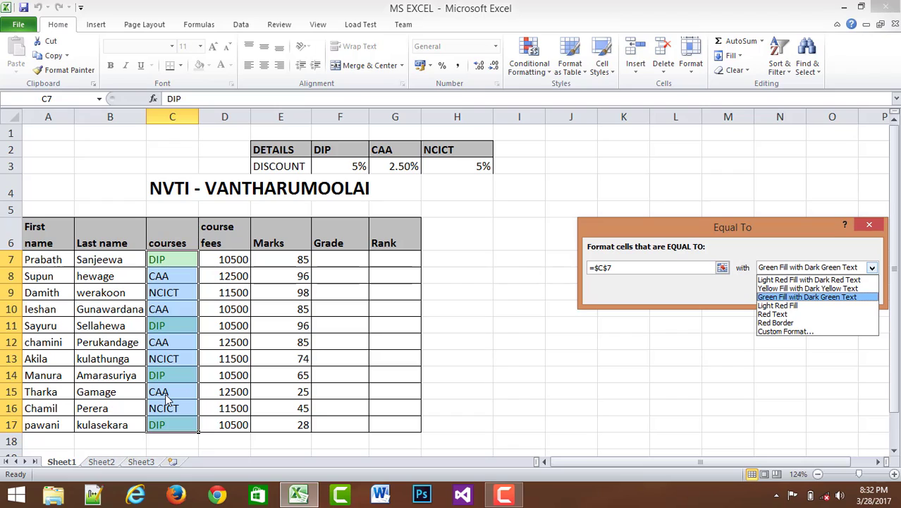
left_click(650, 423)
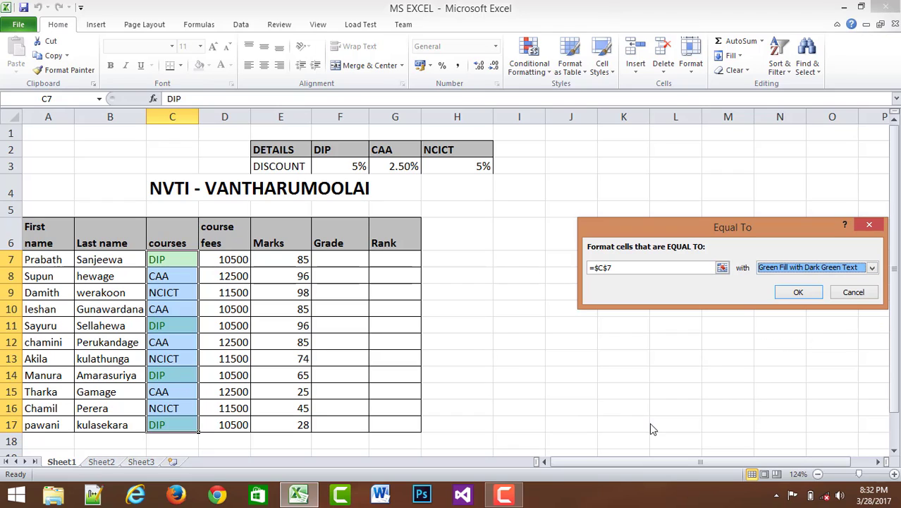
left_click(799, 292)
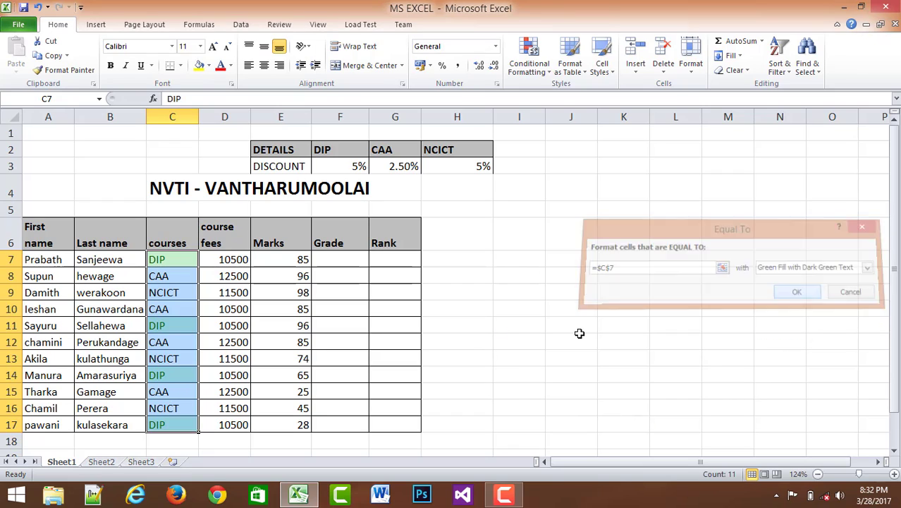
left_click(577, 333)
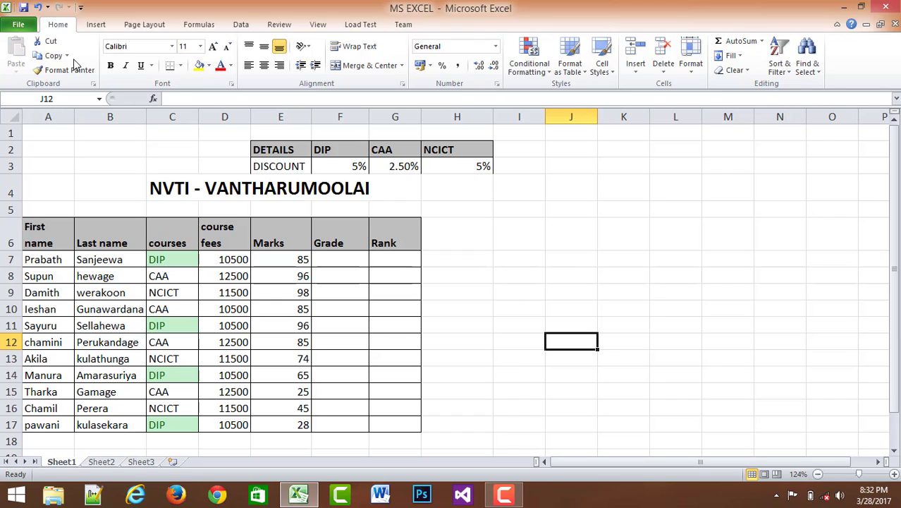
Undo the green conditional formatting on the courses column
left_click(38, 7)
left_click(497, 328)
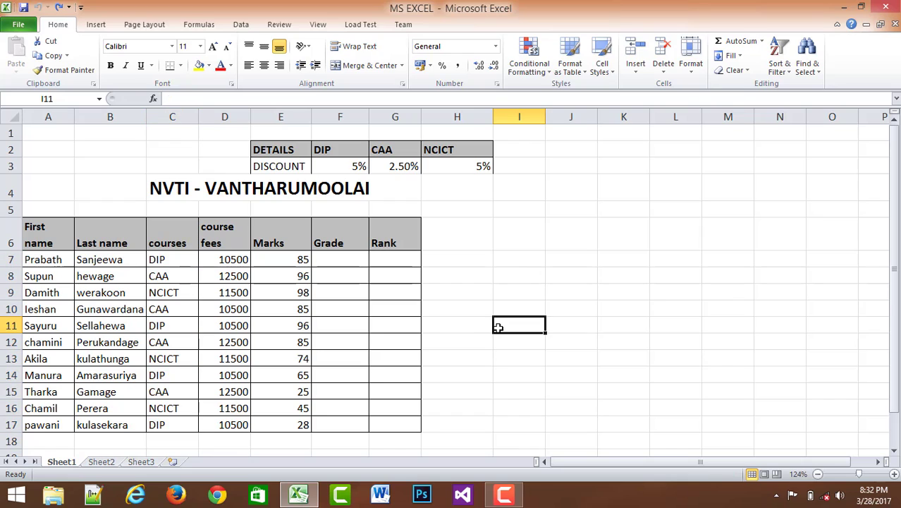
Create an Equal To highlight rule on the course cells C7:C17 that matches the text DIP
left_click_drag(162, 261, 164, 423)
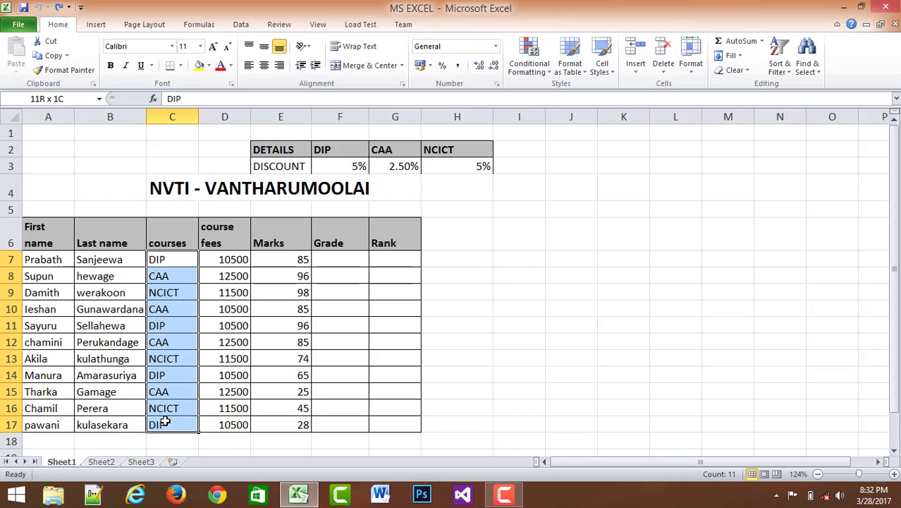
left_click(529, 64)
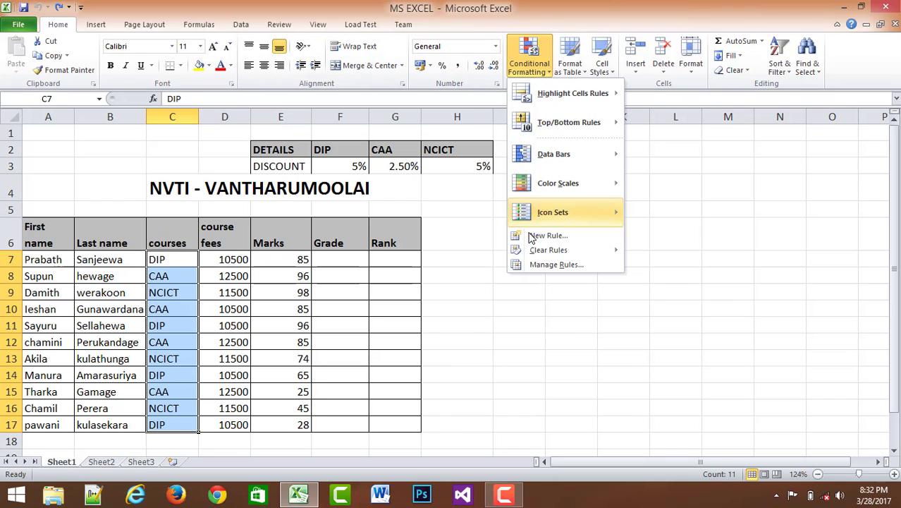
mouse_move(582, 91)
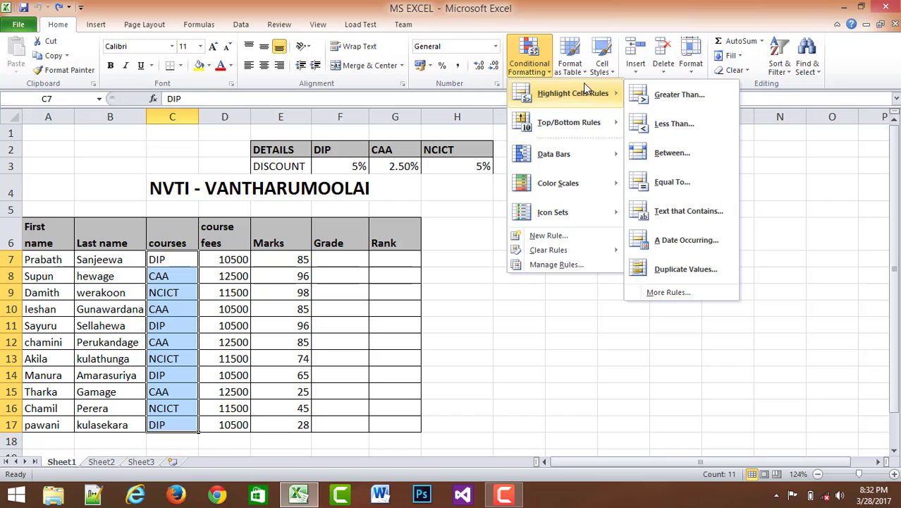
left_click(677, 182)
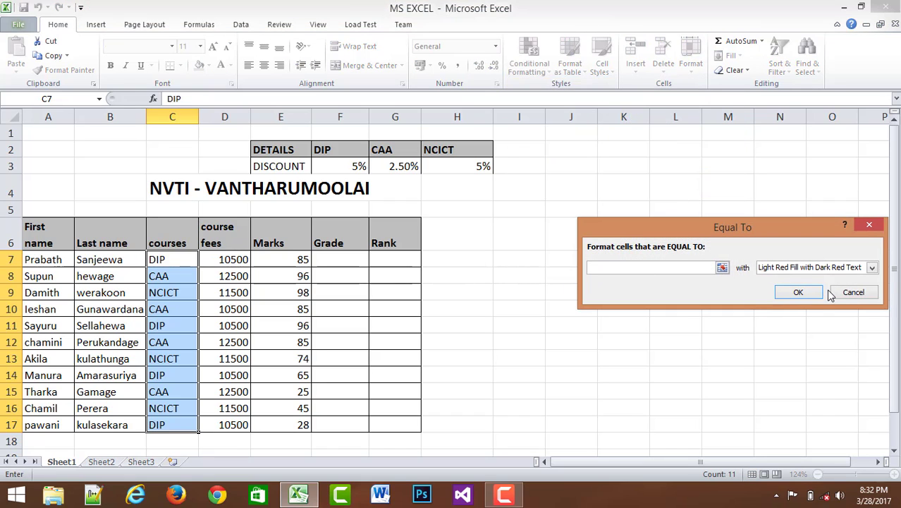
type("DIP")
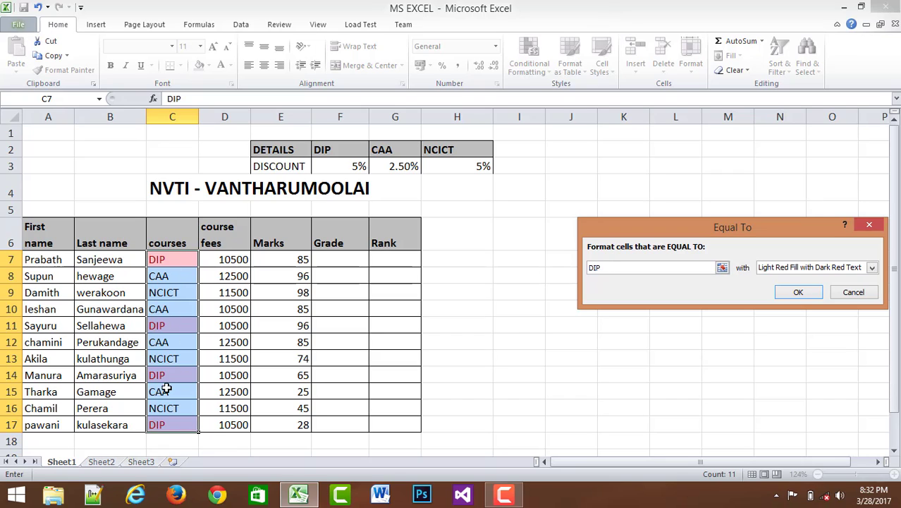
Give the DIP rule a custom format with the standard red font color
left_click(873, 268)
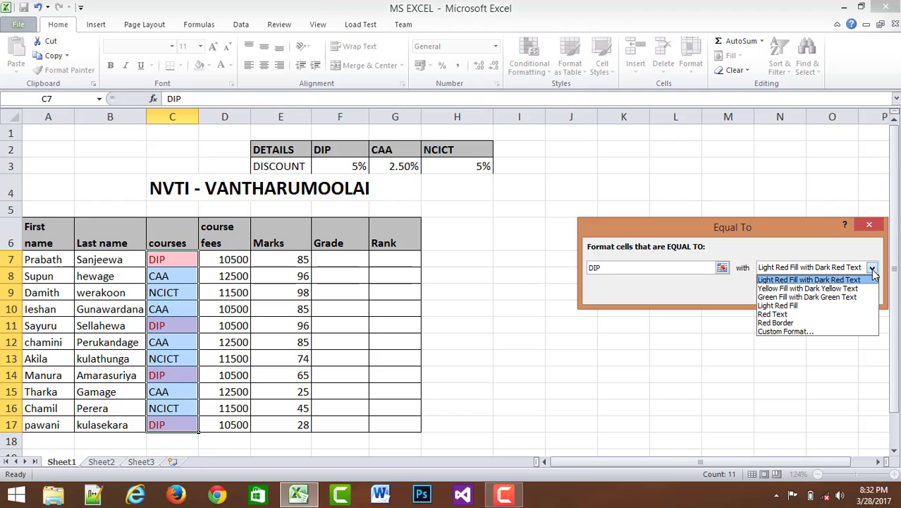
left_click(781, 331)
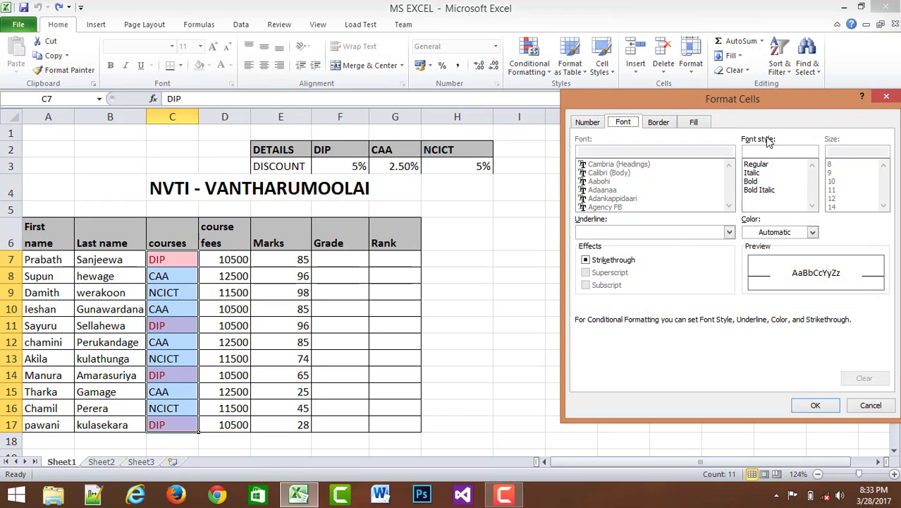
left_click_drag(739, 95, 636, 79)
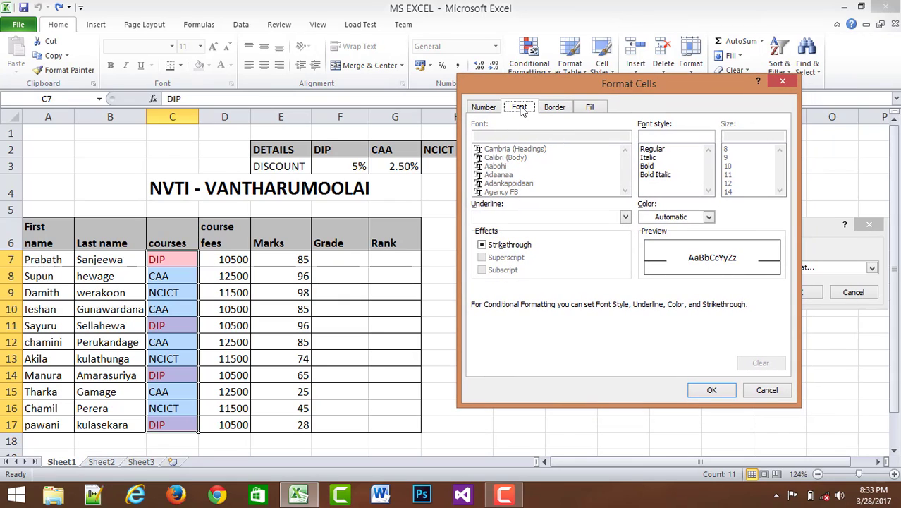
left_click(709, 218)
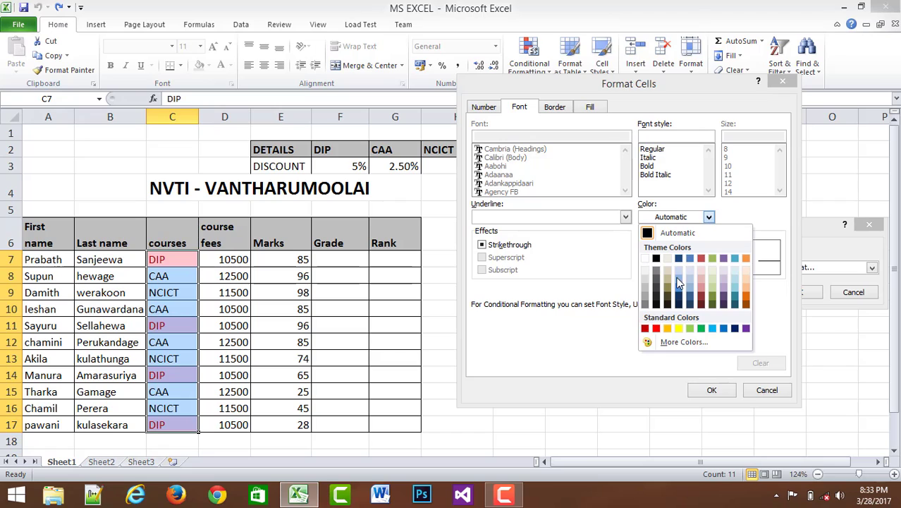
left_click(656, 329)
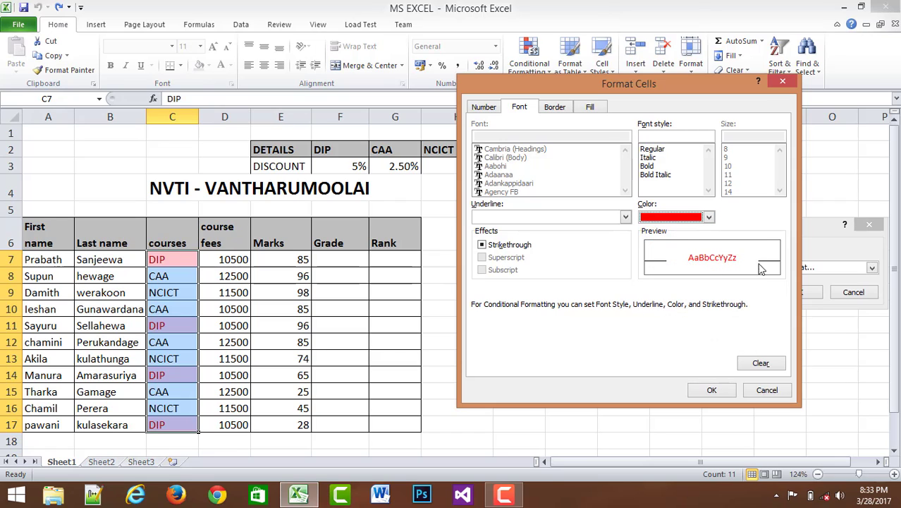
left_click(712, 391)
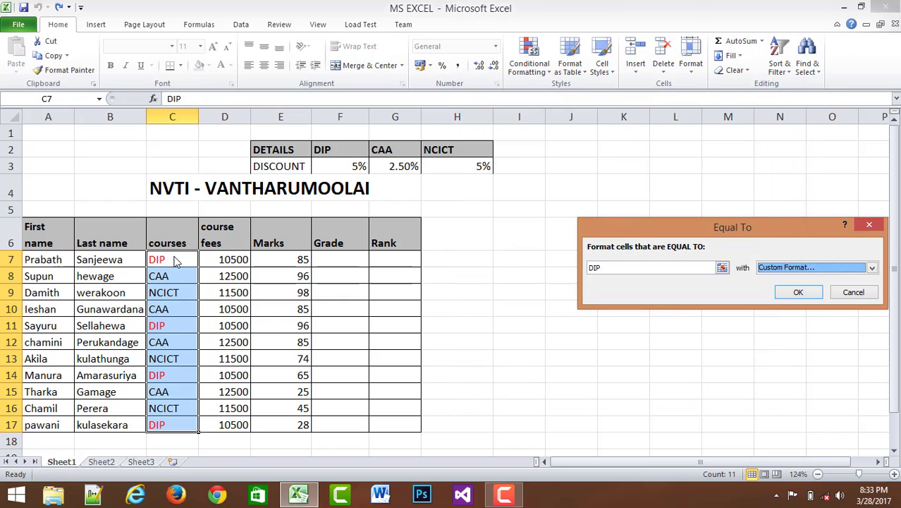
Change the DIP rule's custom format to the standard purple font color
left_click(873, 268)
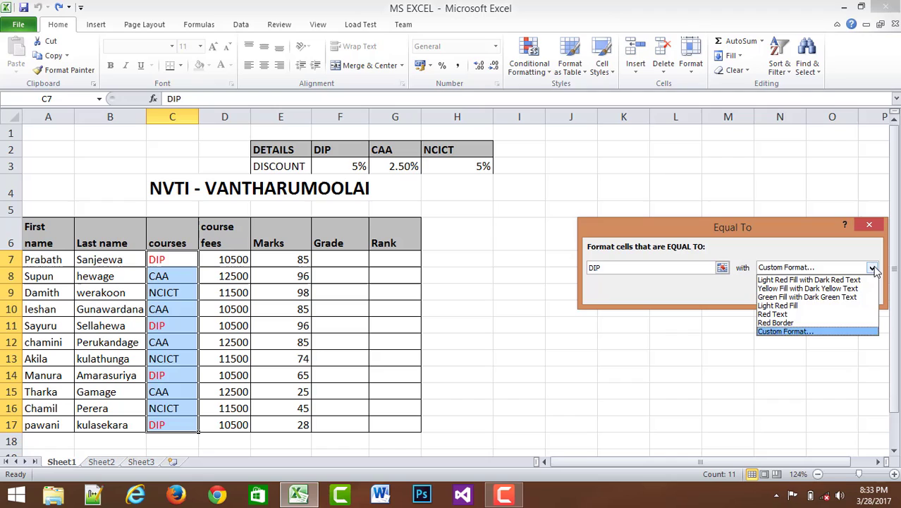
left_click(793, 332)
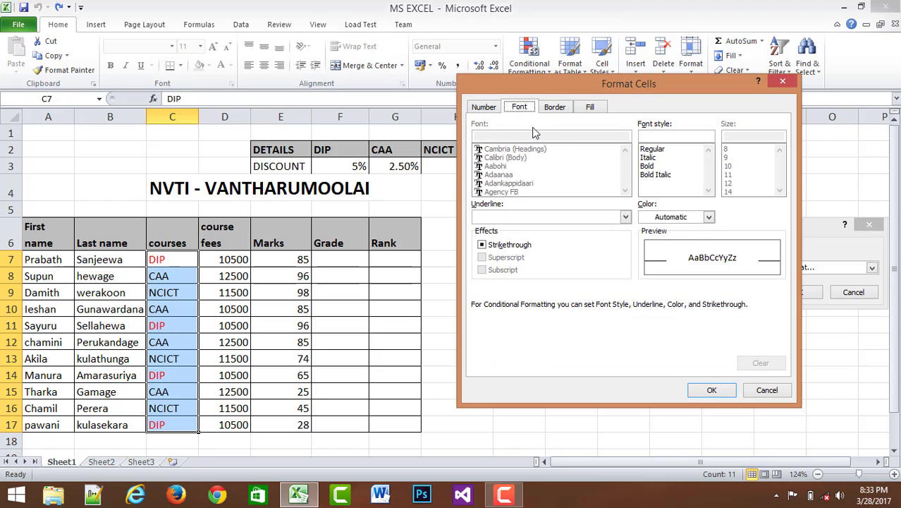
left_click(710, 217)
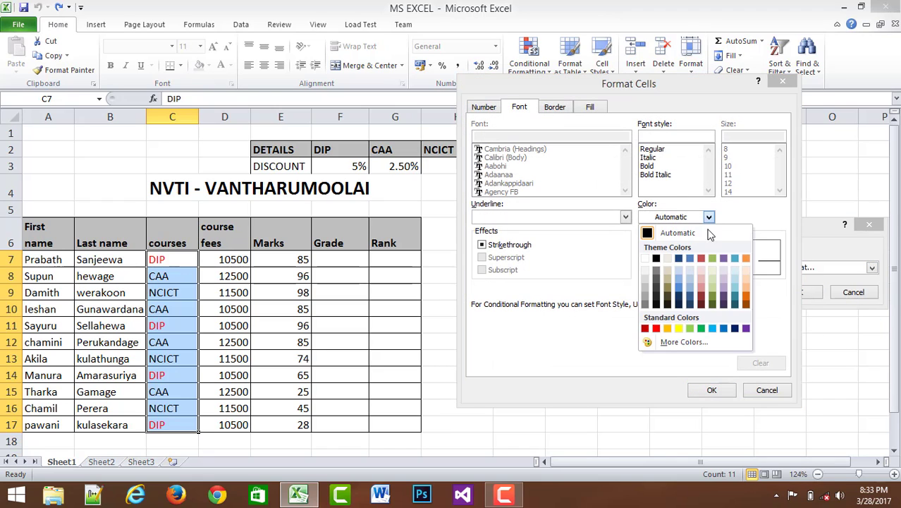
left_click(746, 328)
left_click(711, 390)
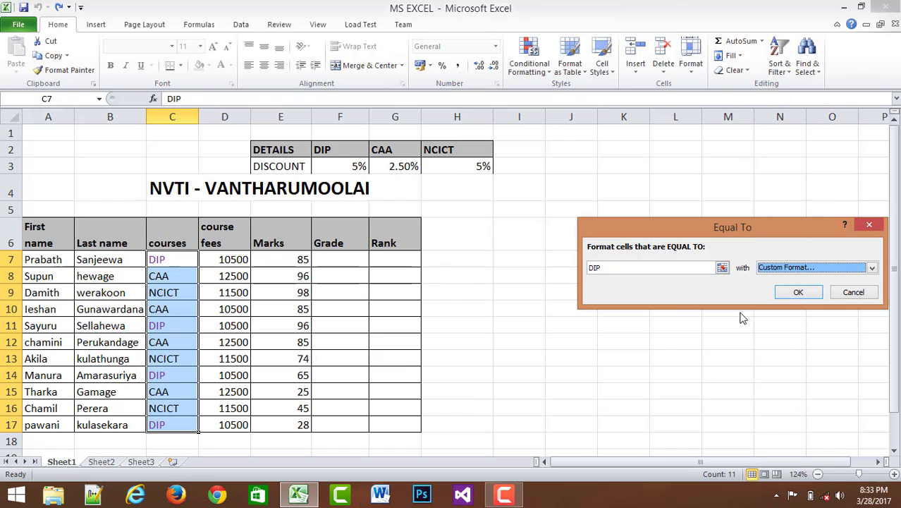
Give the DIP rule a custom format with a medium gray background fill and apply the rule to the courses column
left_click(873, 270)
left_click(843, 330)
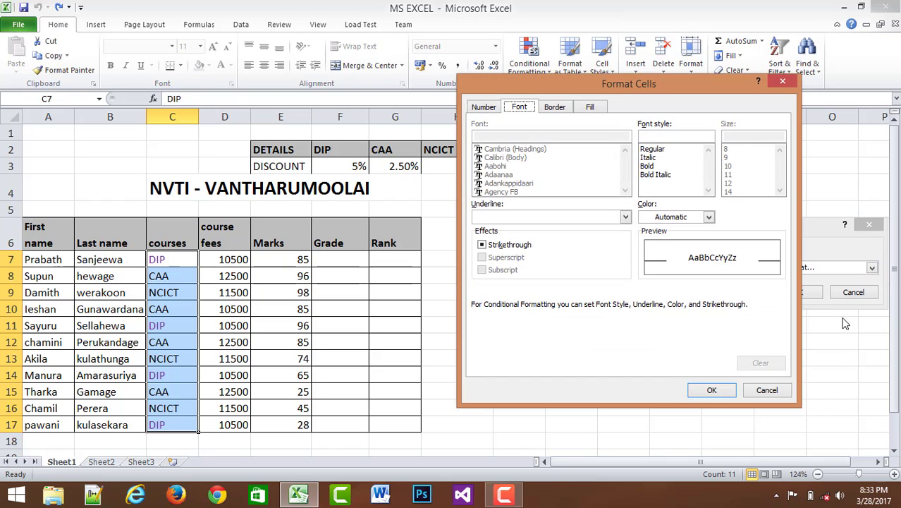
left_click(588, 106)
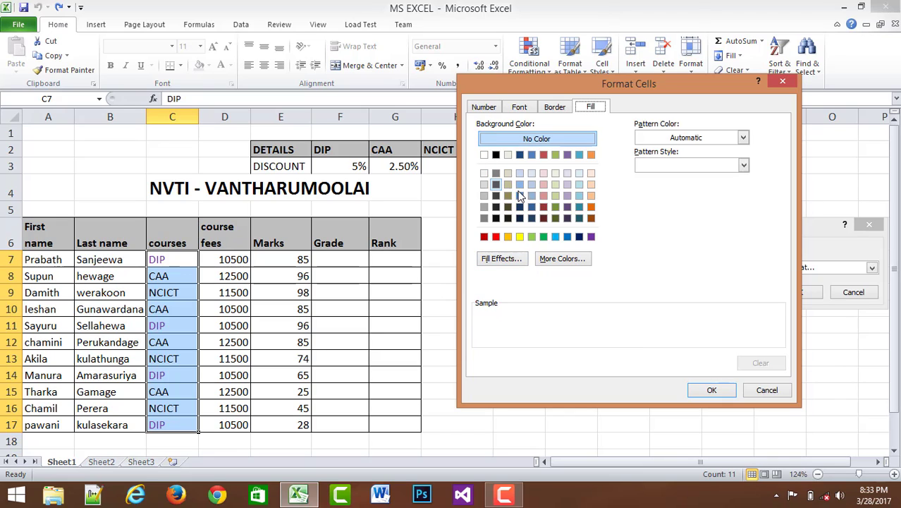
left_click(485, 196)
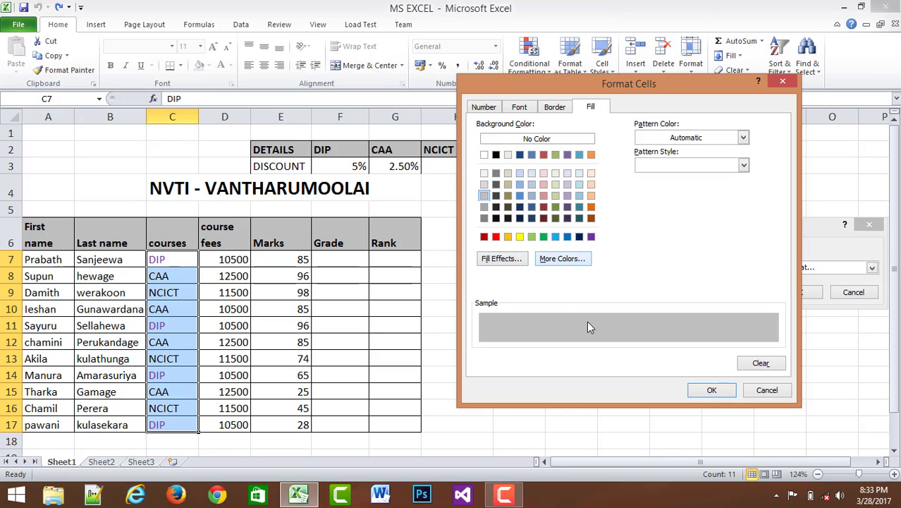
left_click(709, 392)
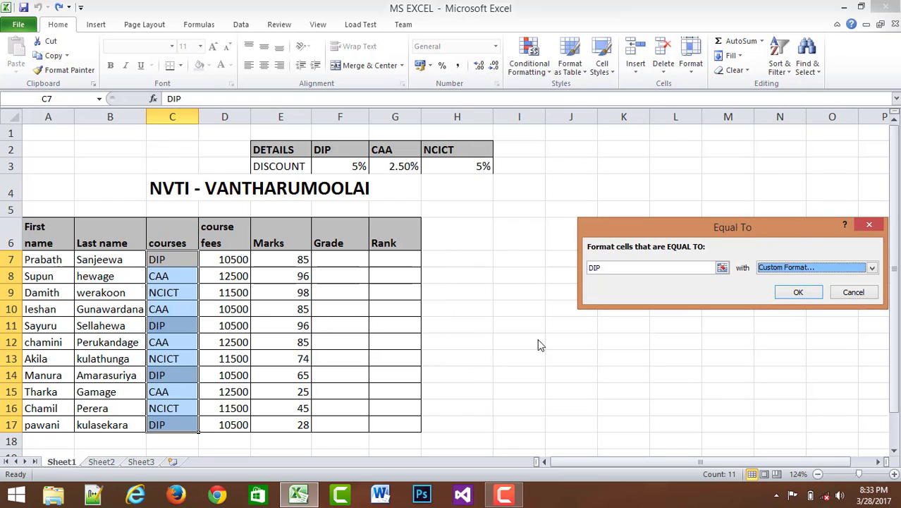
left_click(798, 292)
left_click(511, 311)
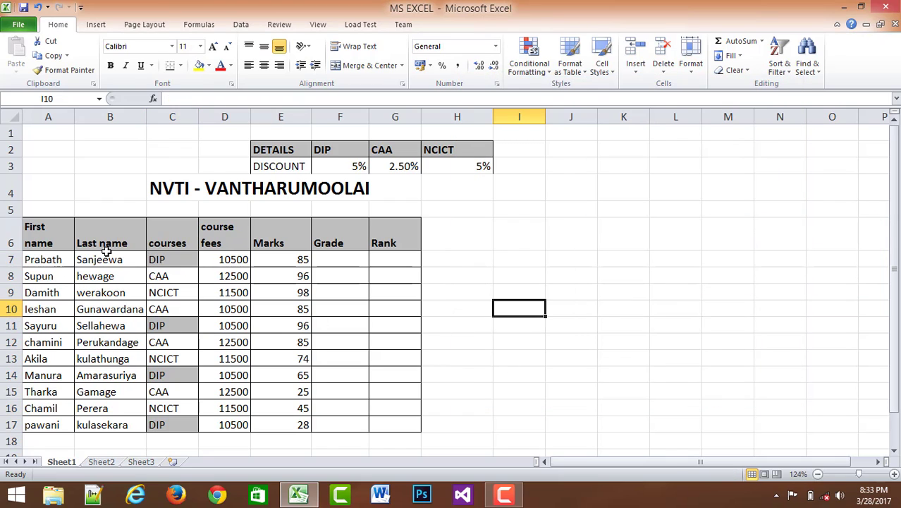
left_click_drag(156, 261, 192, 426)
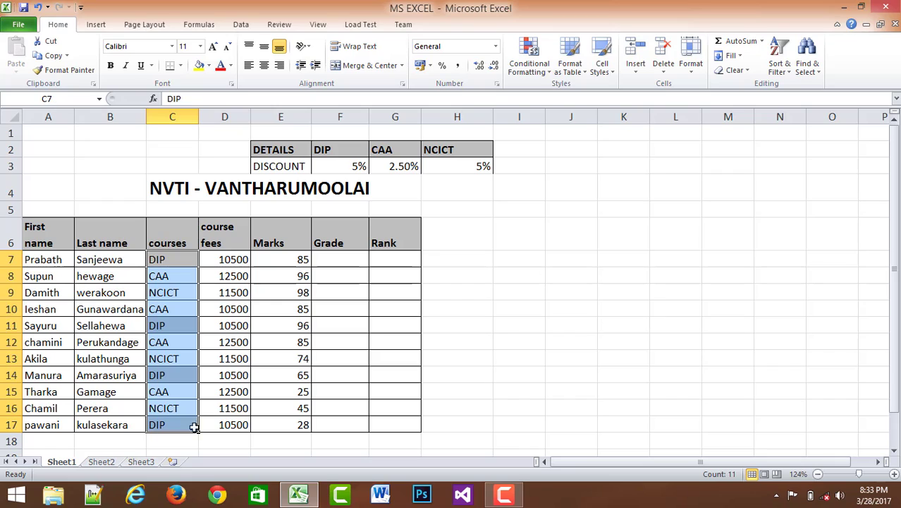
left_click(510, 335)
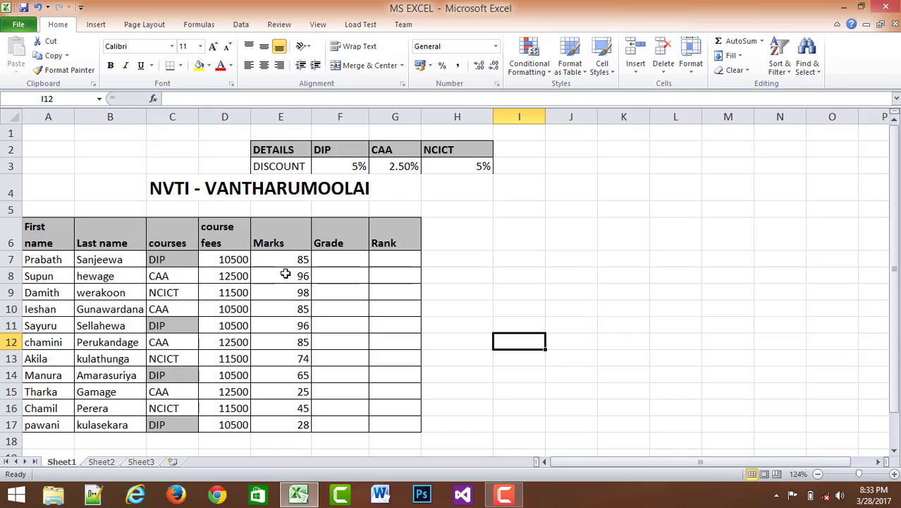
left_click_drag(233, 261, 237, 423)
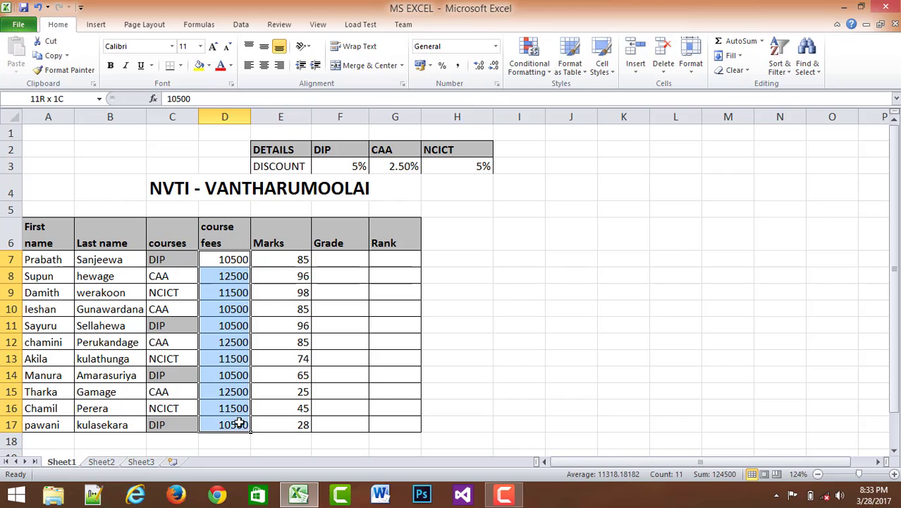
left_click(556, 292)
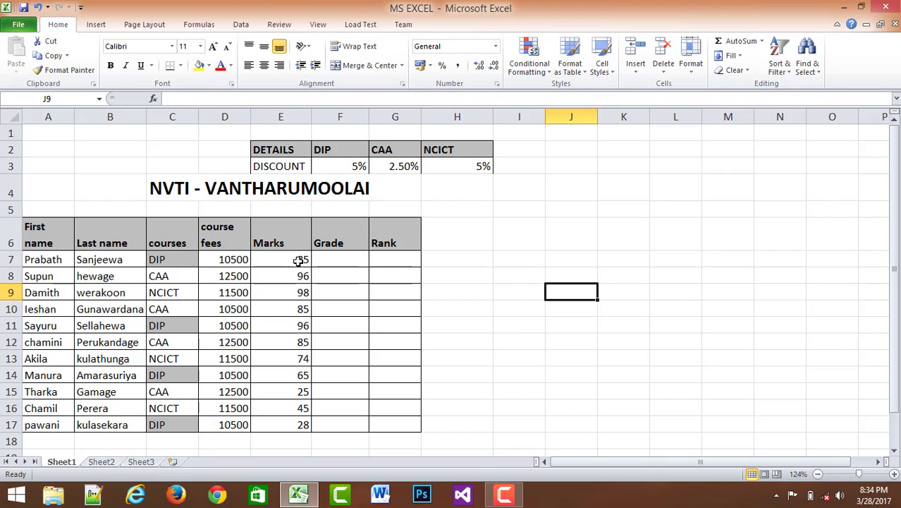
Try a Greater Than highlight rule on the marks E7:E17 with the thresholds 50, 20 and 30, then discard it
left_click_drag(299, 261, 285, 423)
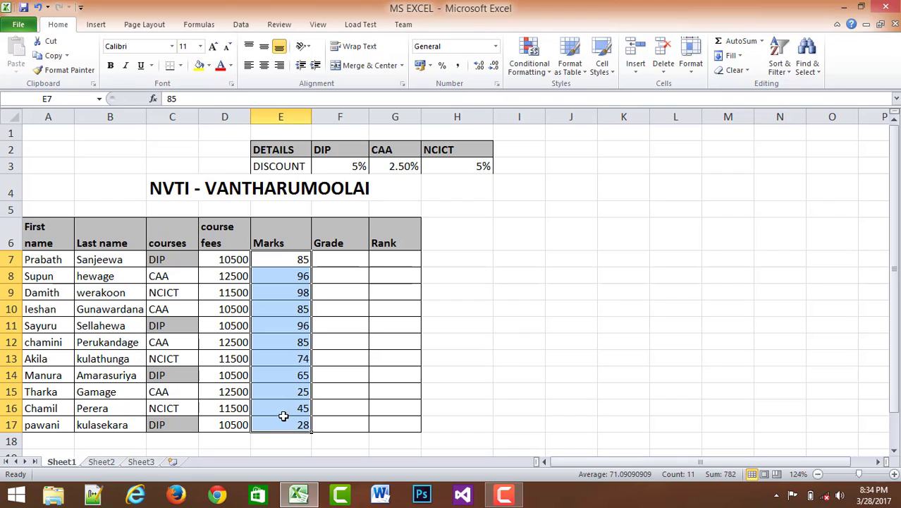
left_click(528, 68)
mouse_move(544, 96)
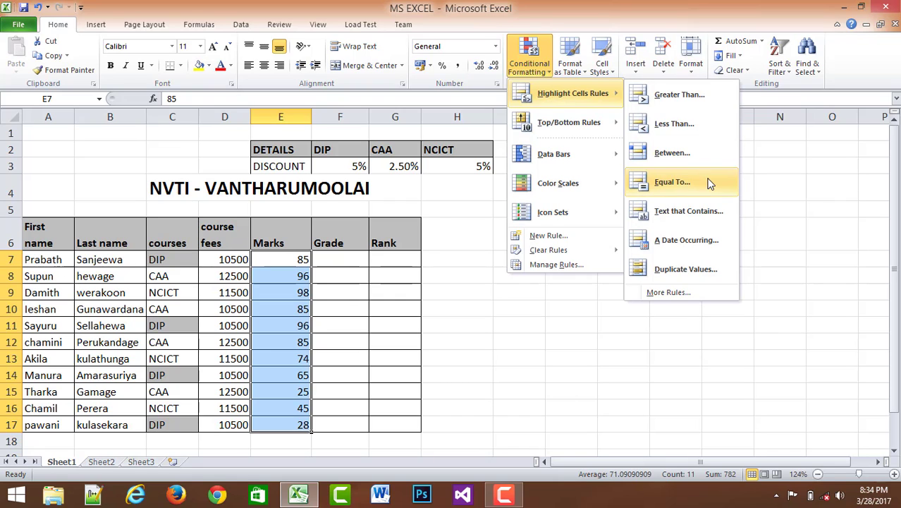
left_click(680, 95)
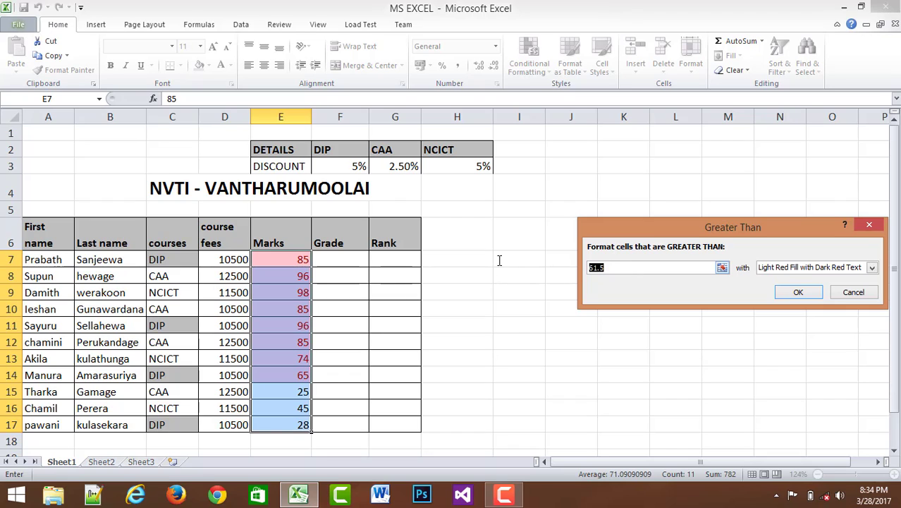
type("50")
type("20")
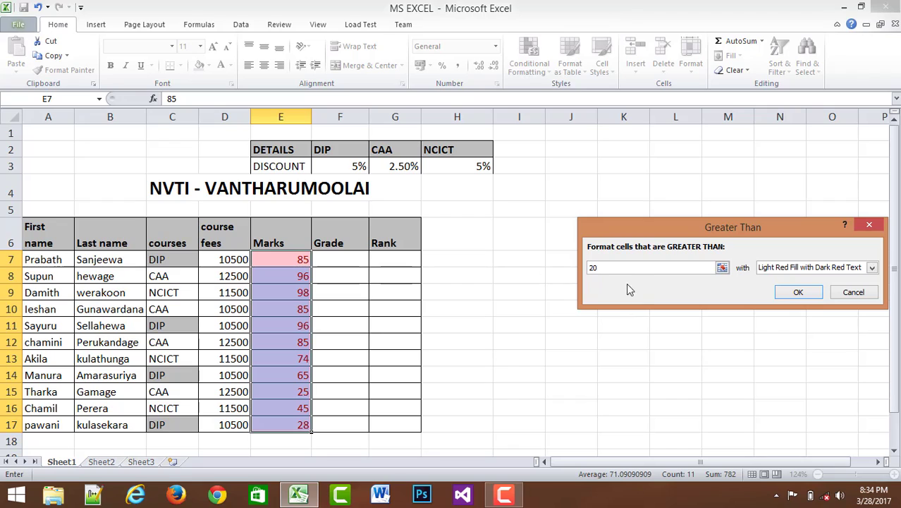
left_click_drag(539, 264, 510, 268)
type("30")
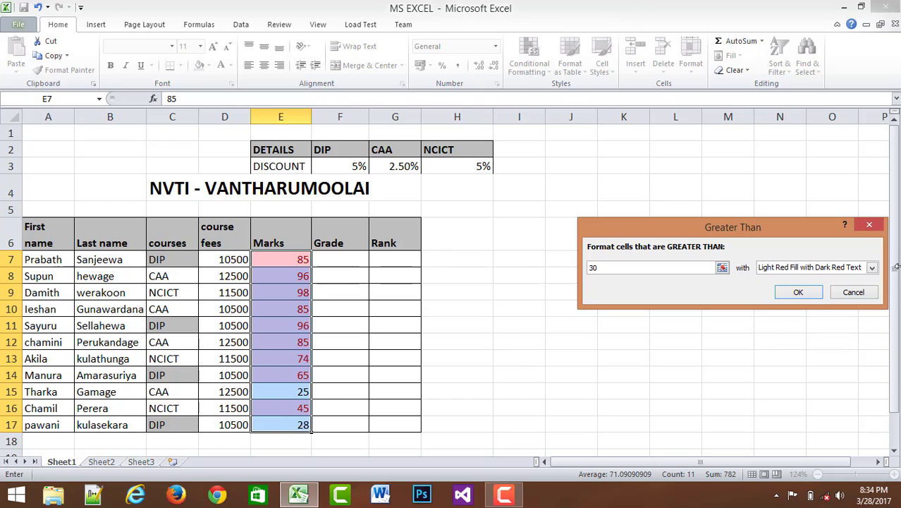
left_click(872, 229)
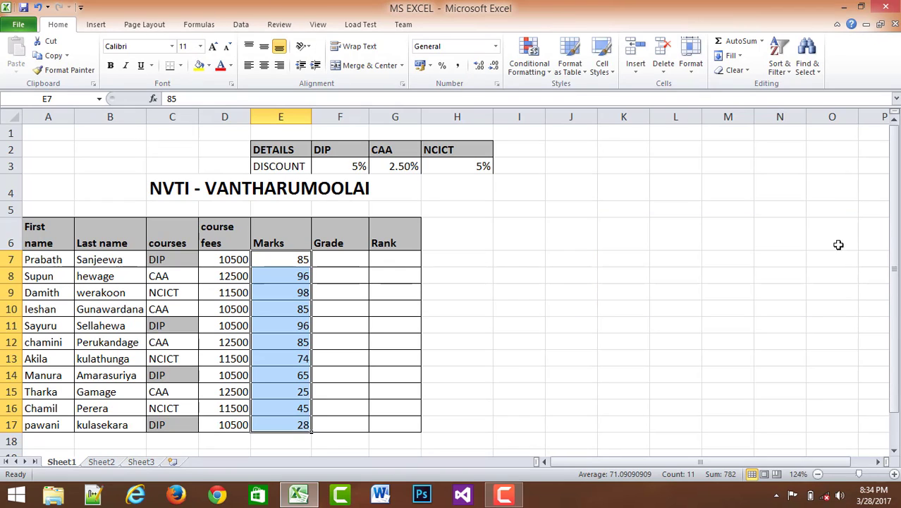
Try a Less Than highlight rule on the marks with the thresholds 85 and 86, then discard it
left_click(545, 69)
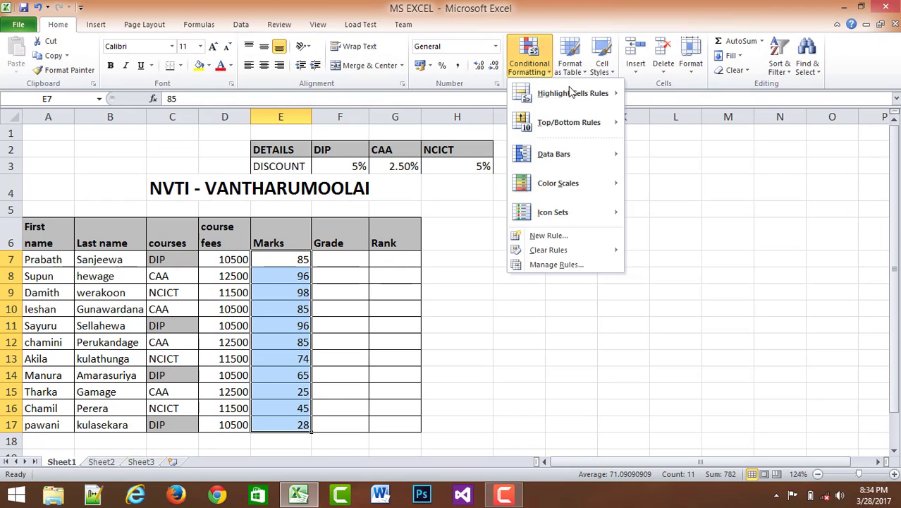
mouse_move(579, 93)
left_click(668, 124)
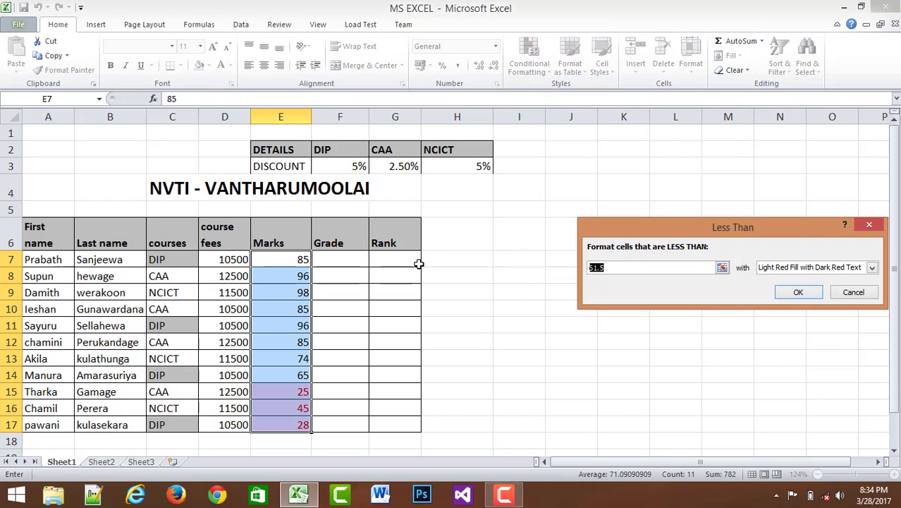
type("85")
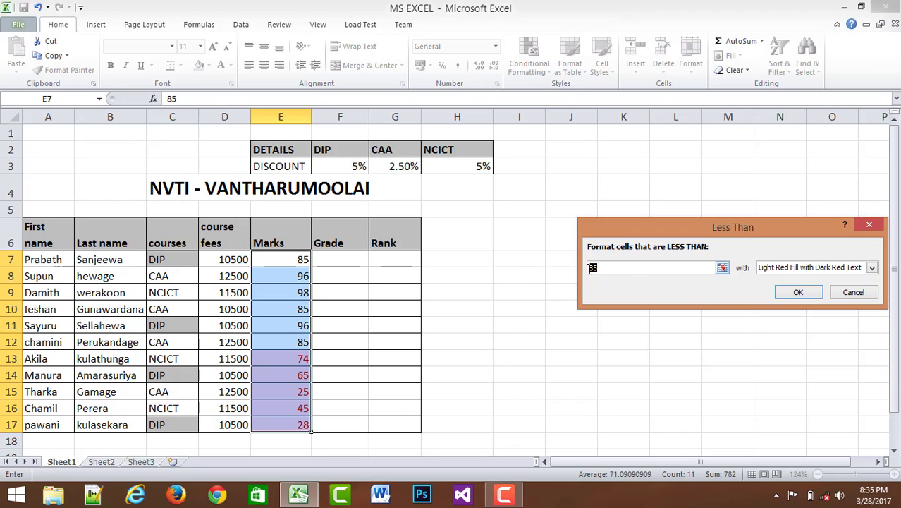
type("86")
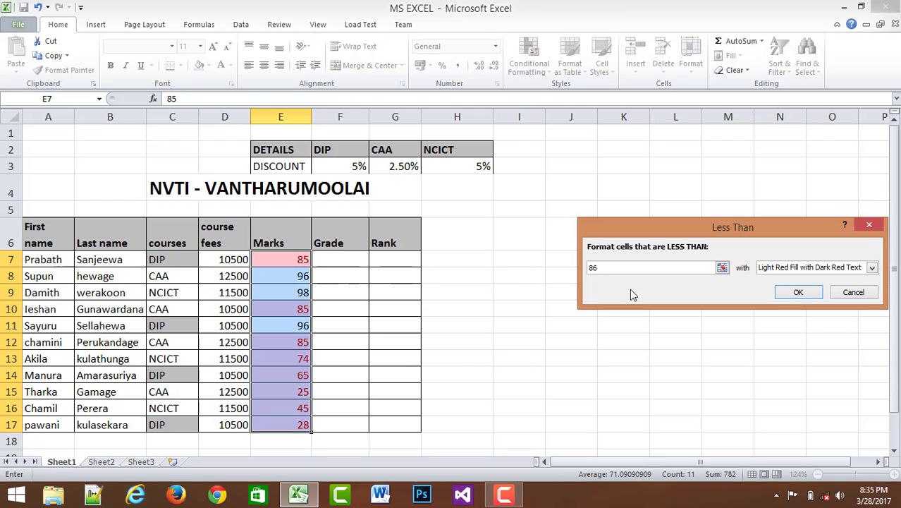
left_click(853, 292)
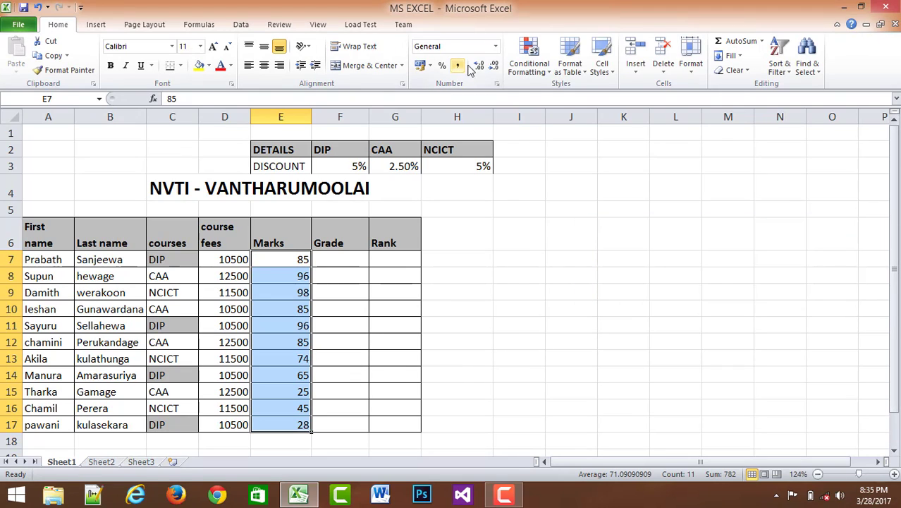
Try a Between highlight rule on the marks for values from 50 to 85, then discard it
left_click(529, 58)
mouse_move(575, 93)
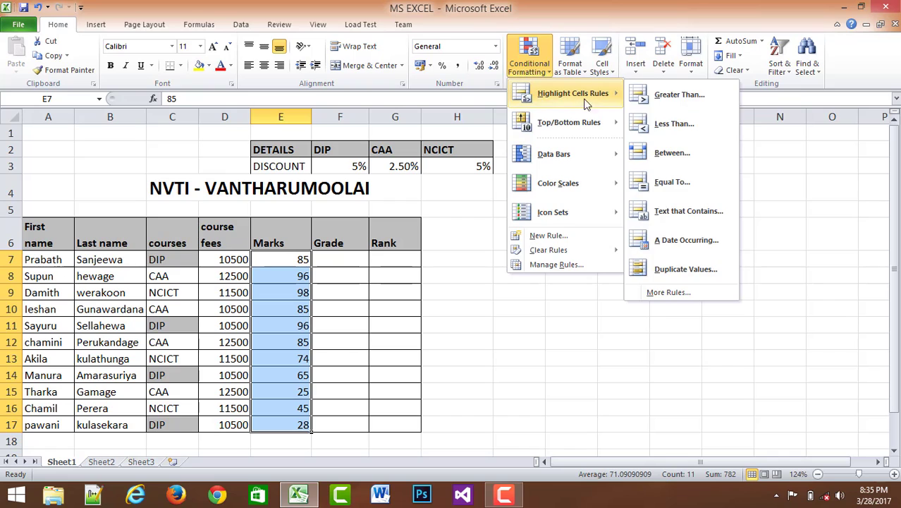
left_click(702, 161)
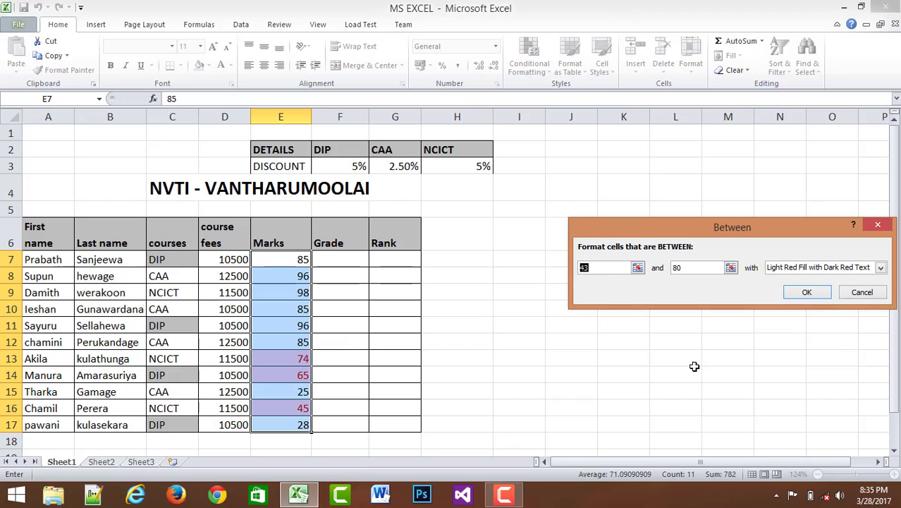
type("50")
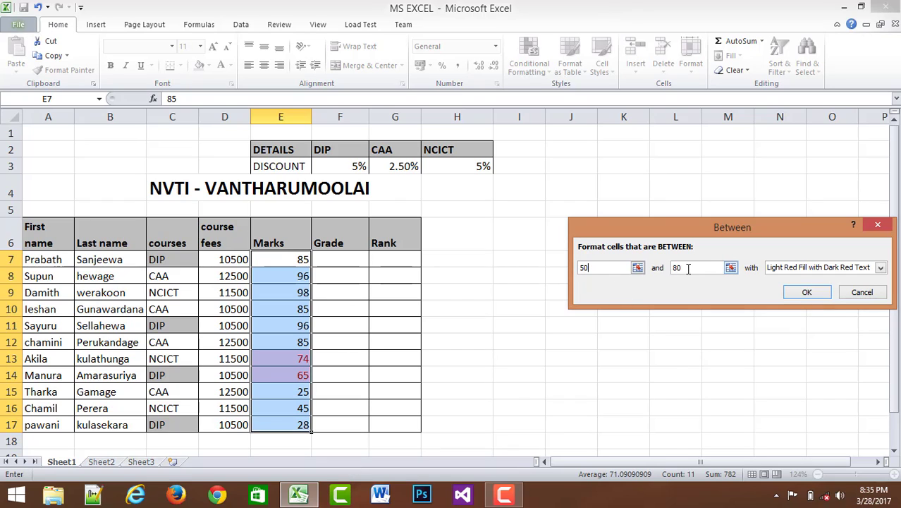
key("Tab")
type("85")
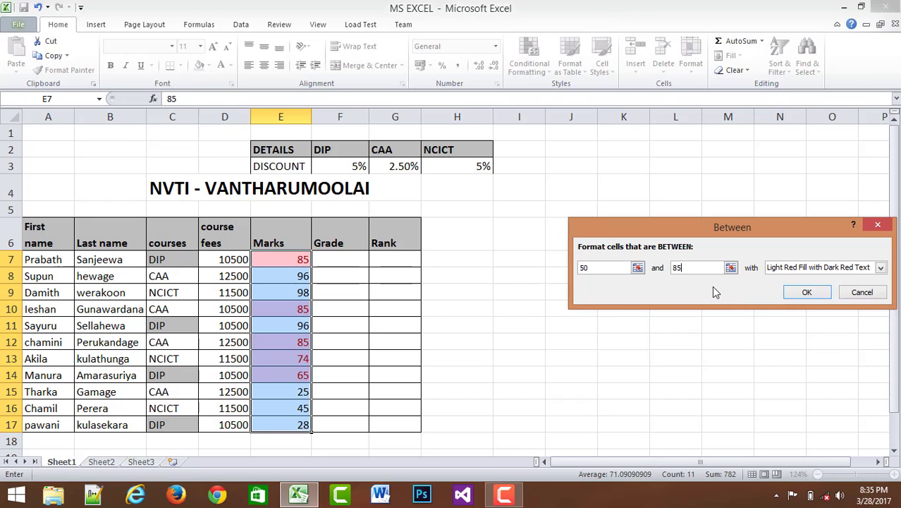
left_click(861, 292)
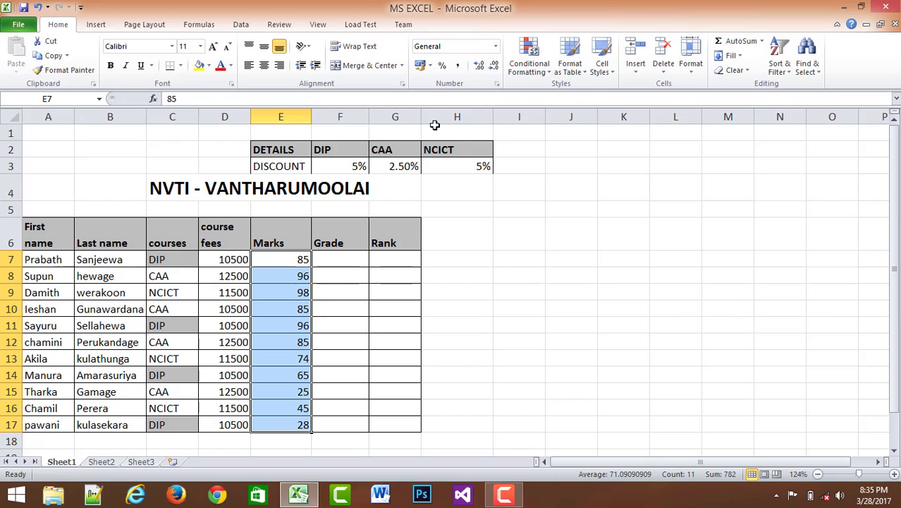
Set up an Equal To highlight rule on the marks E7:E17 that compares against cell E10
left_click(534, 69)
mouse_move(600, 104)
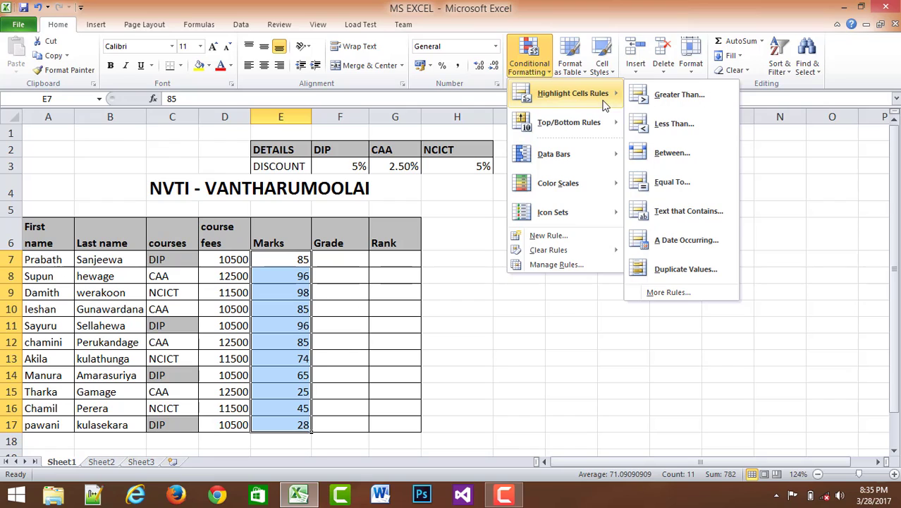
left_click(706, 193)
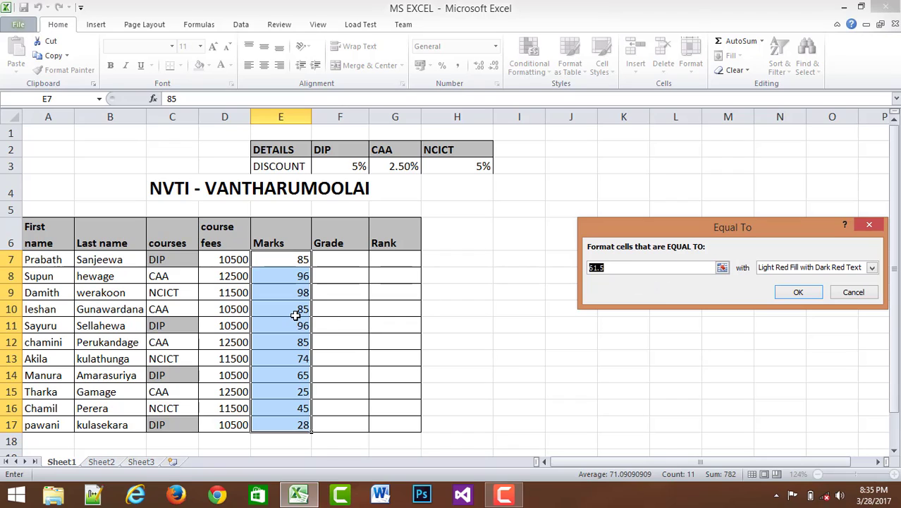
left_click(297, 311)
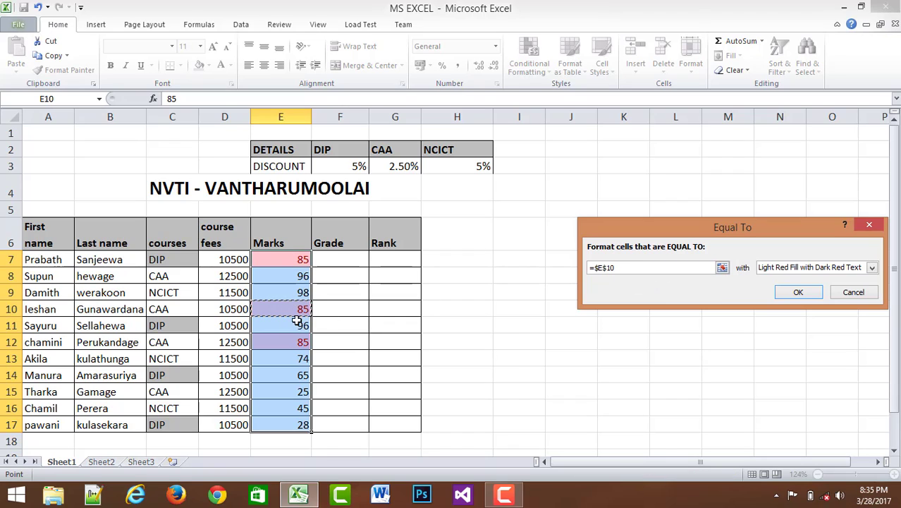
Give the Equal To rule a custom format with a dark blue theme font color and apply it to the marks
left_click(875, 270)
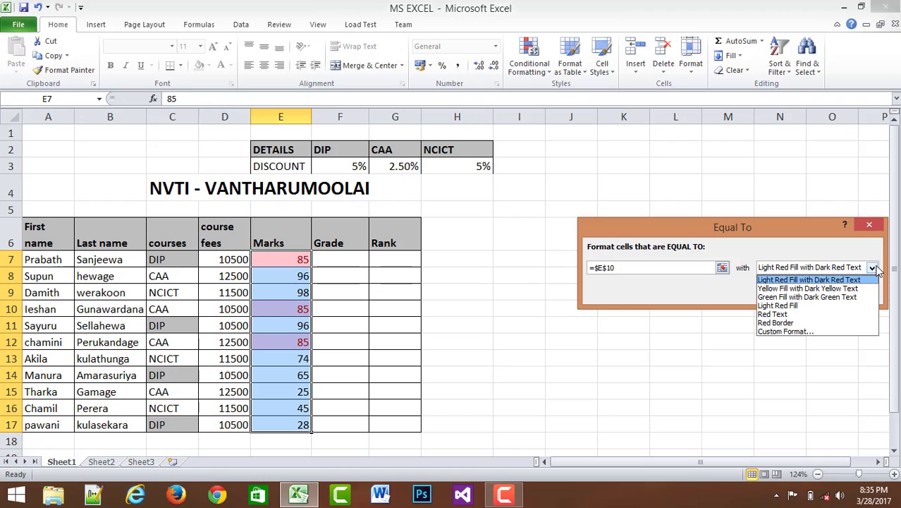
left_click(788, 333)
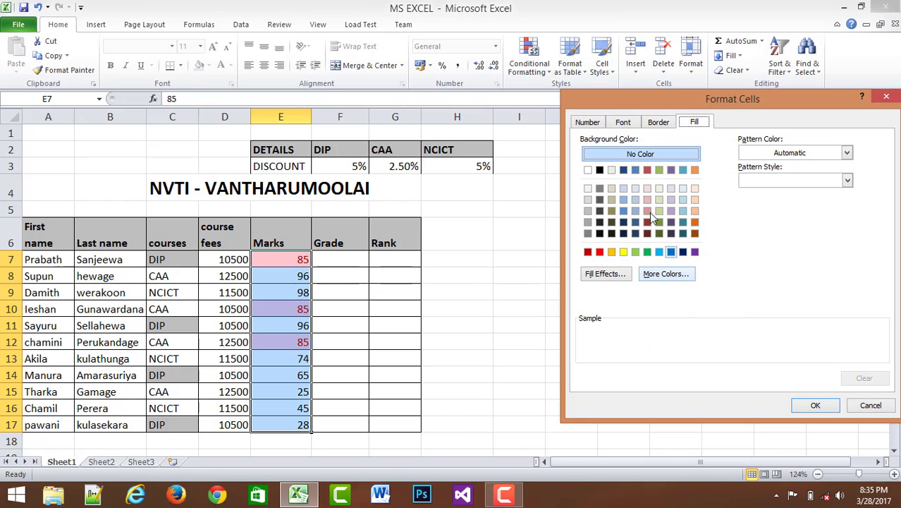
left_click(659, 123)
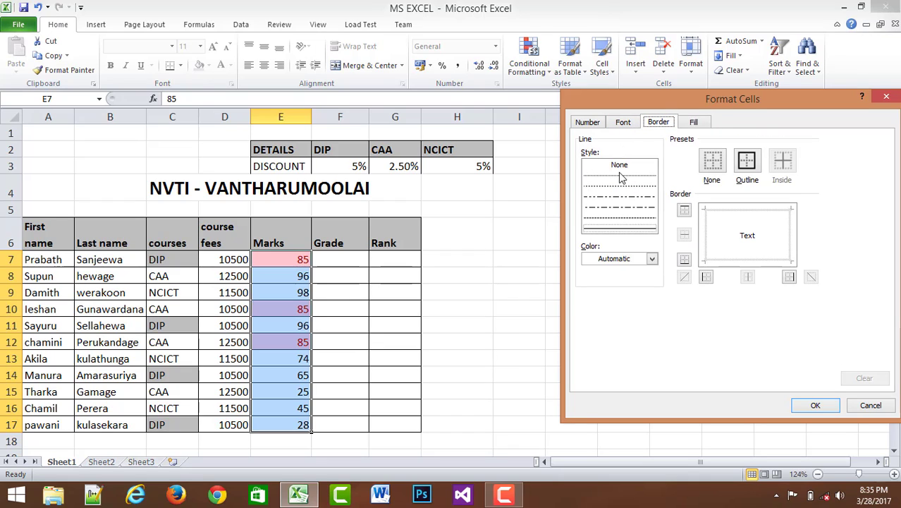
left_click(623, 124)
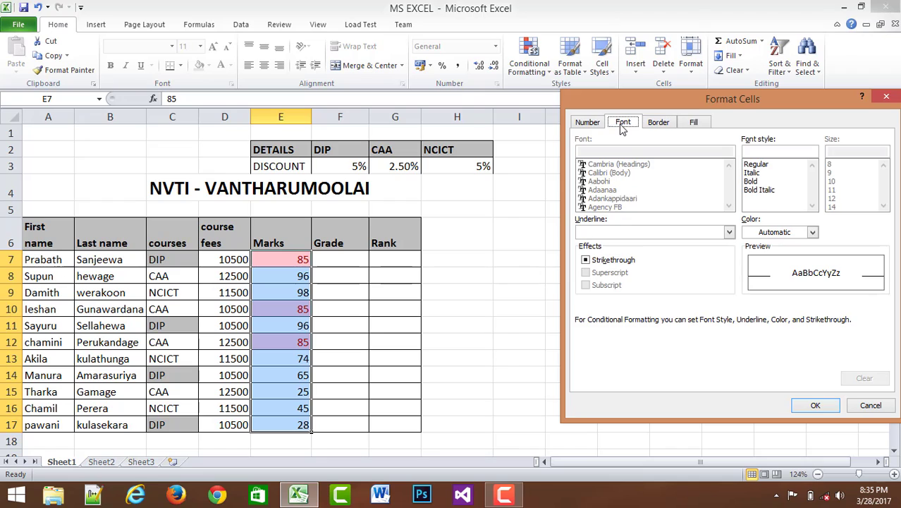
left_click(812, 233)
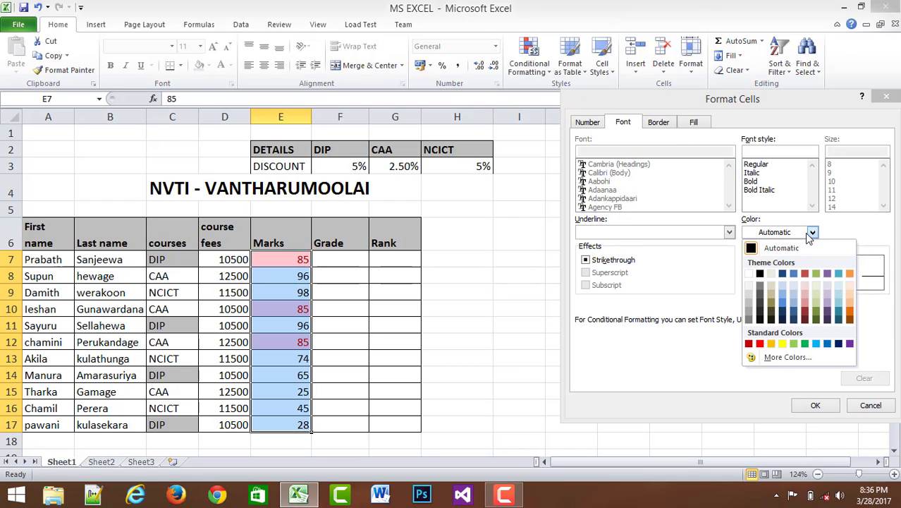
left_click(782, 276)
left_click(814, 407)
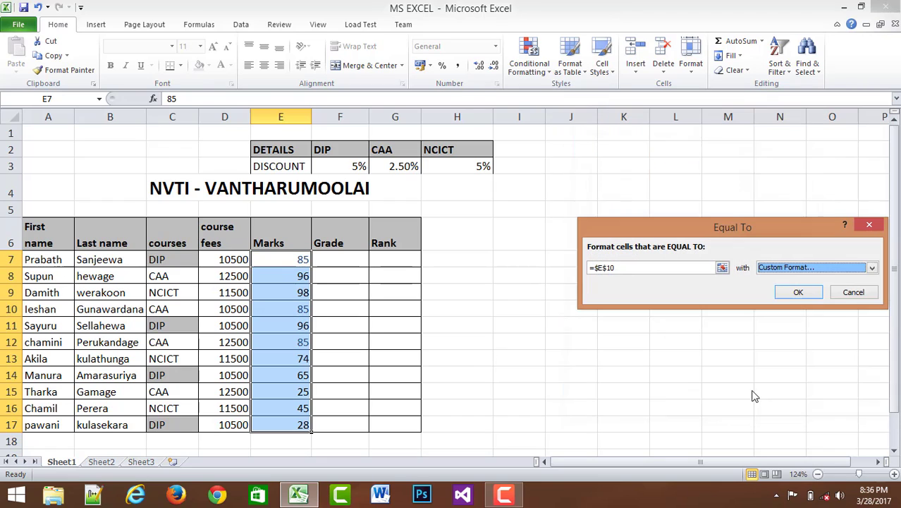
left_click(795, 294)
left_click(459, 308)
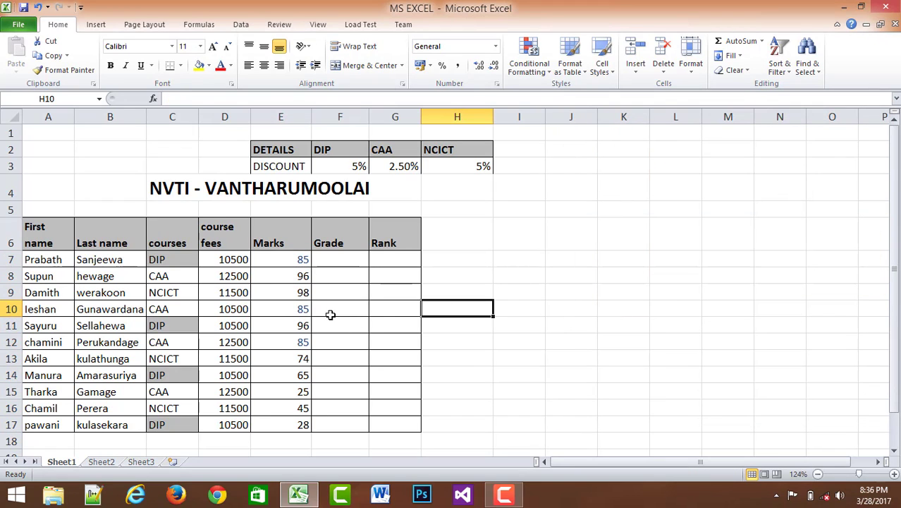
left_click_drag(302, 260, 298, 374)
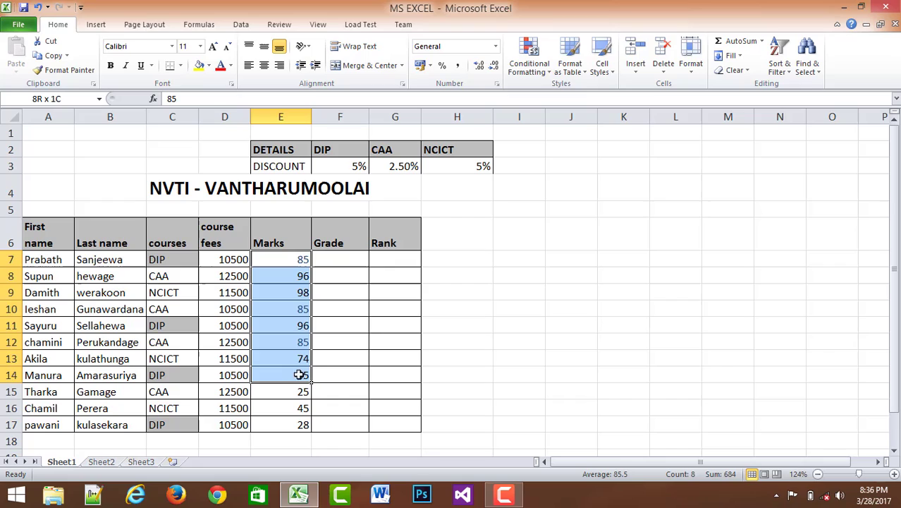
left_click(780, 335)
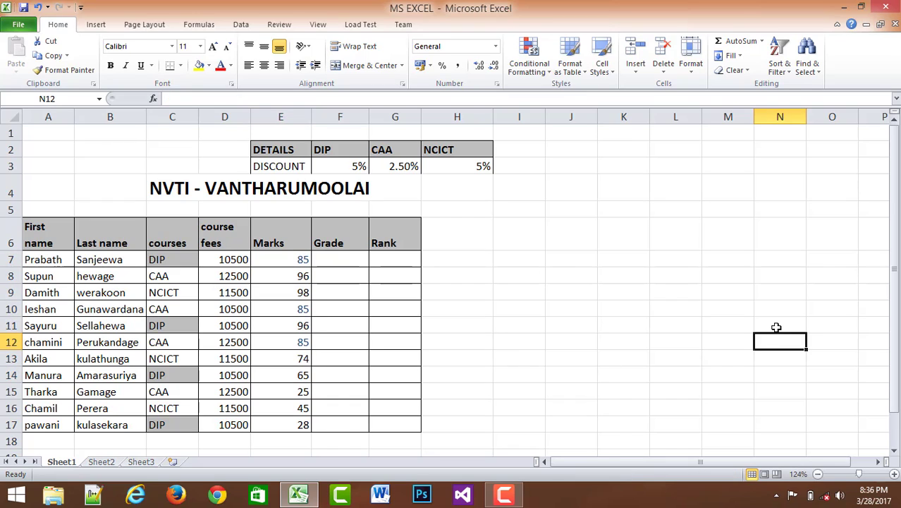